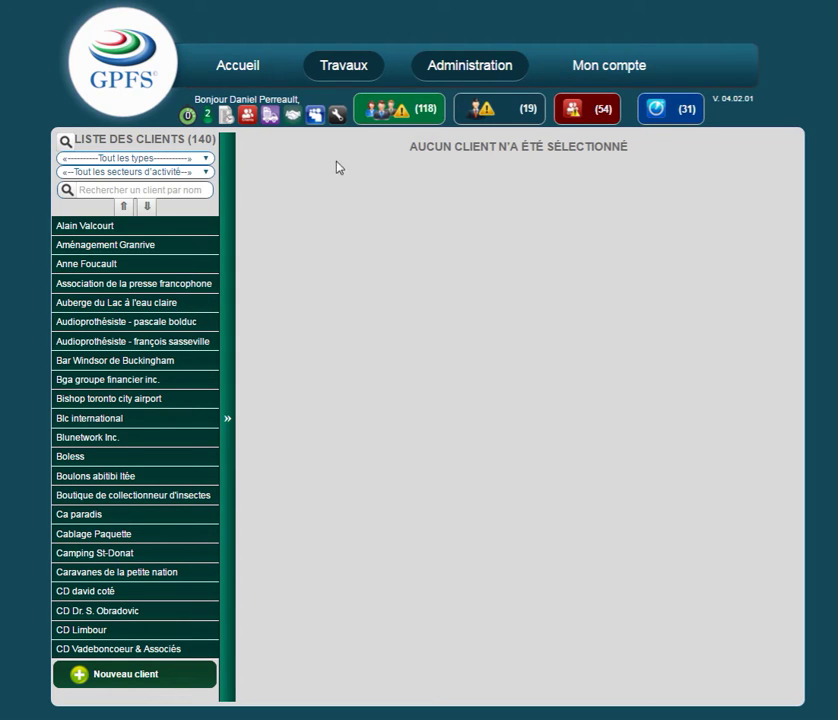
Open the home dashboard and look over its indicators and the monthly project calendar for March 2016.
{"action": "left_click", "coordinate": [228, 70]}
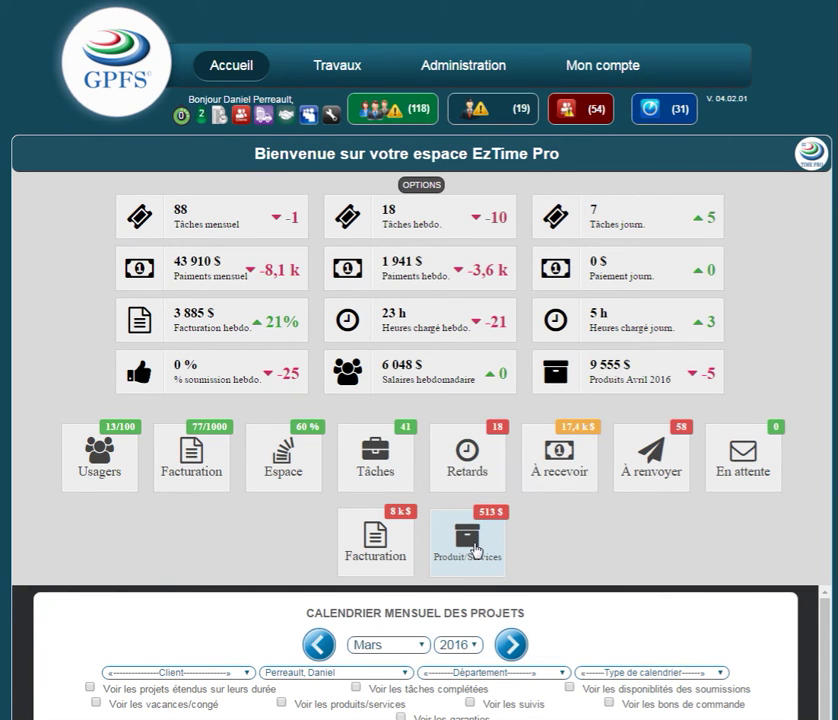
{"action": "scroll", "coordinate": [475, 550], "scroll_direction": "down", "scroll_amount": 5}
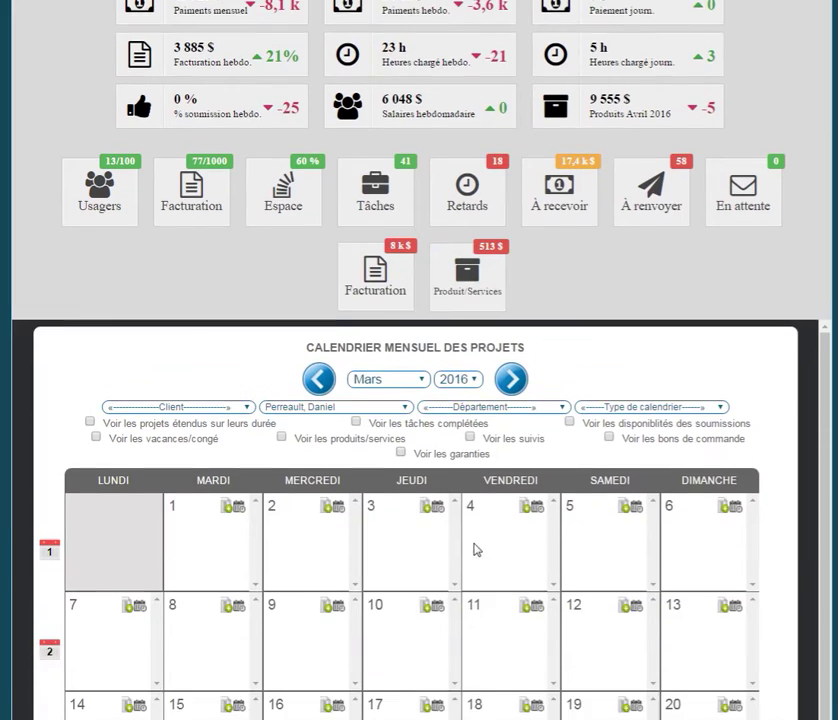
{"action": "scroll", "coordinate": [475, 550], "scroll_direction": "down", "scroll_amount": 1}
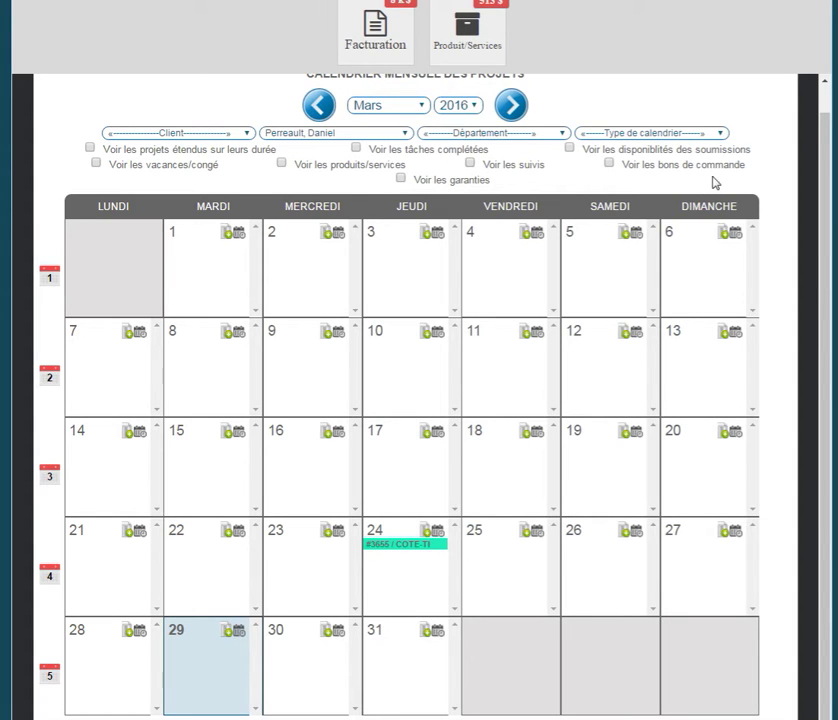
{"action": "scroll", "coordinate": [483, 212], "scroll_direction": "up", "scroll_amount": 2}
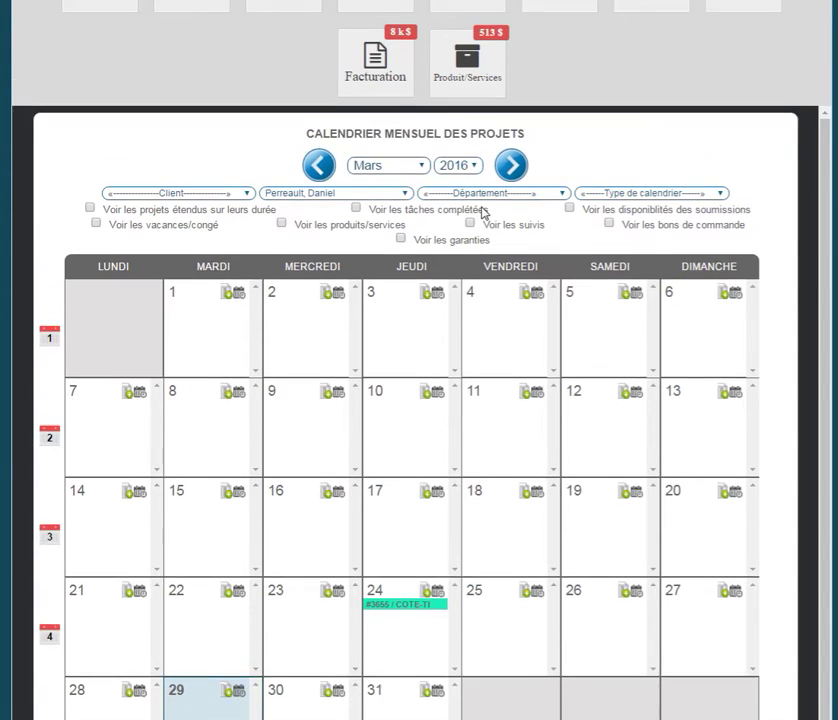
{"action": "scroll", "coordinate": [470, 306], "scroll_direction": "up", "scroll_amount": 4}
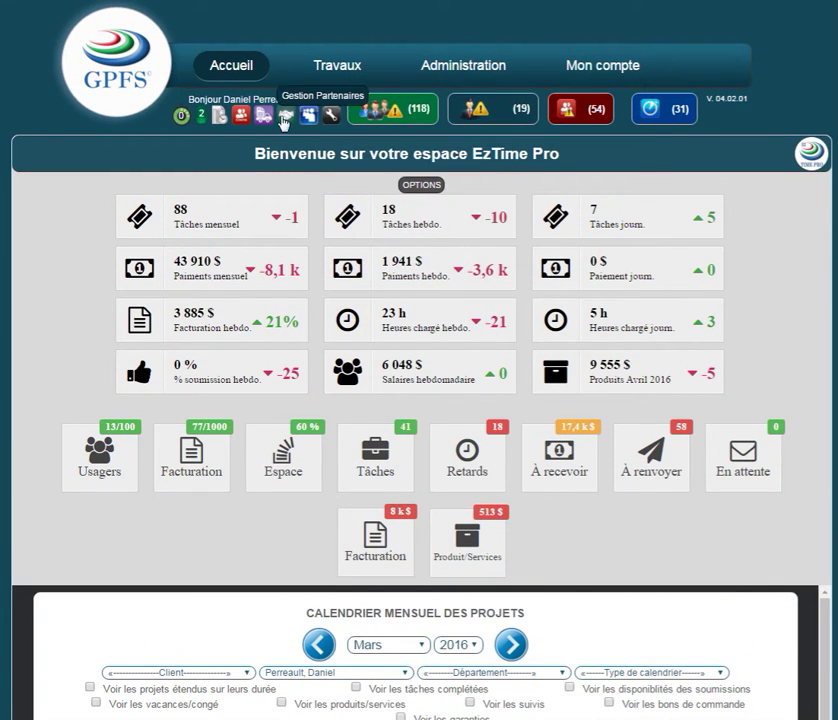
Open the client list, search it by name for "134", and open the 134366 Canada Inc record.
{"action": "left_click", "coordinate": [241, 118]}
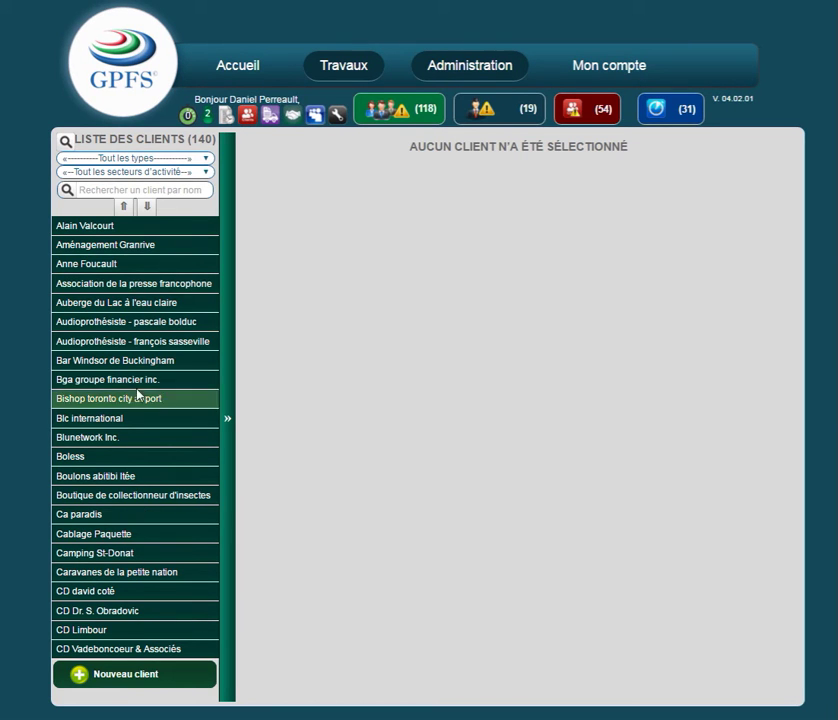
{"action": "scroll", "coordinate": [119, 328], "scroll_direction": "down", "scroll_amount": 5}
{"action": "scroll", "coordinate": [119, 328], "scroll_direction": "up", "scroll_amount": 15}
{"action": "scroll", "coordinate": [119, 328], "scroll_direction": "up", "scroll_amount": 10}
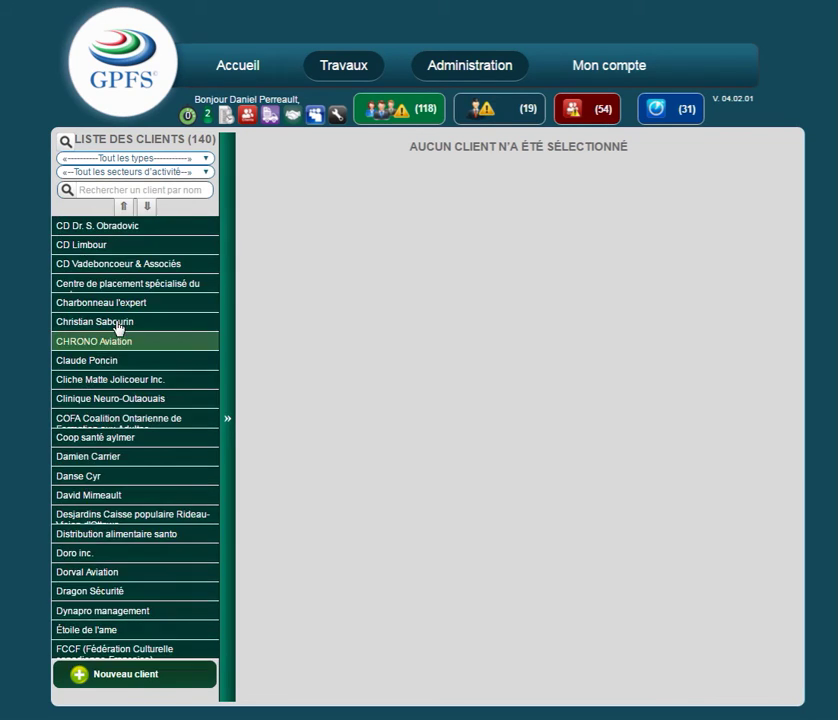
{"action": "left_click", "coordinate": [116, 190]}
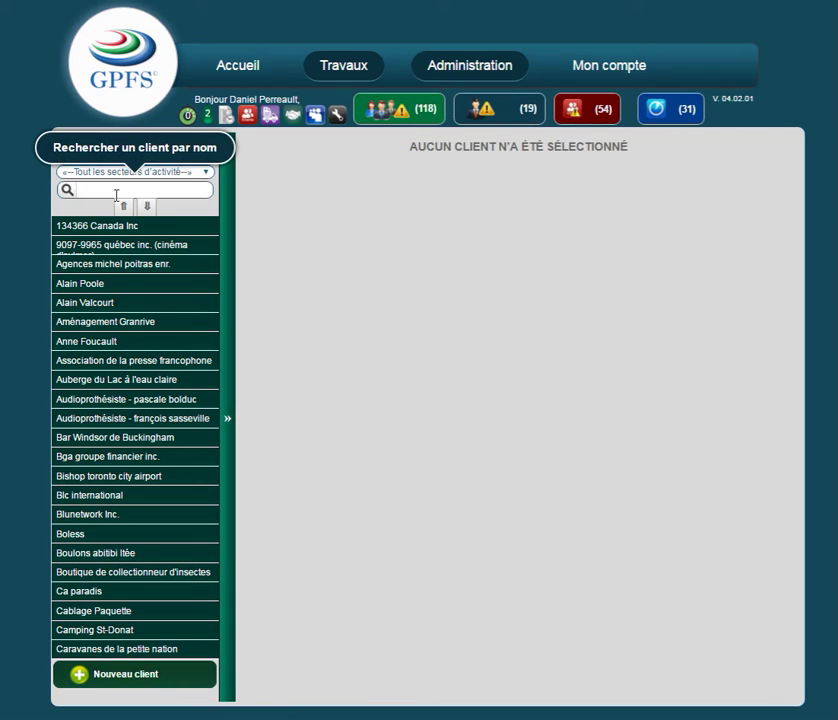
{"action": "type", "text": "1"}
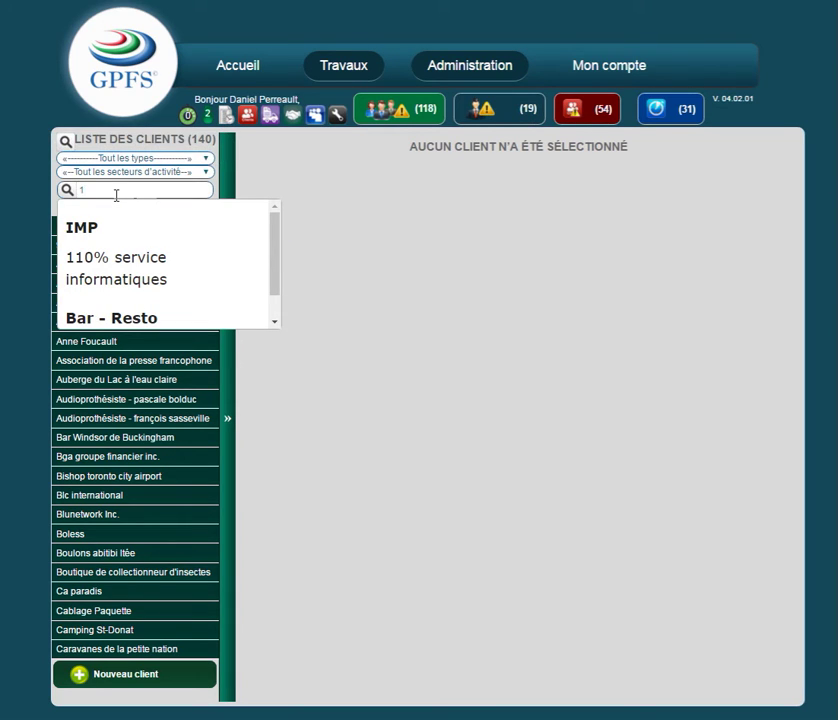
{"action": "type", "text": "34"}
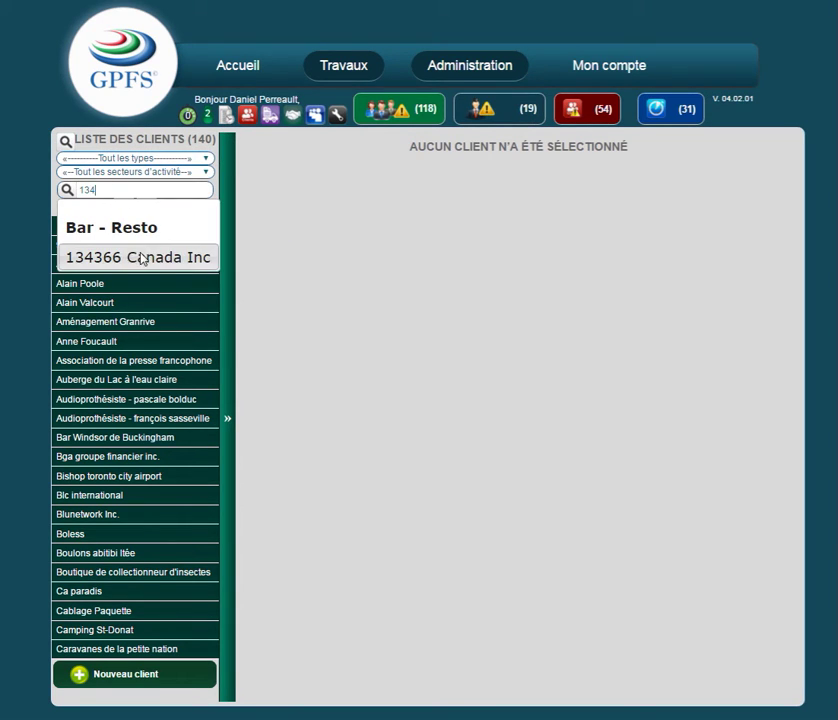
{"action": "left_click", "coordinate": [140, 257]}
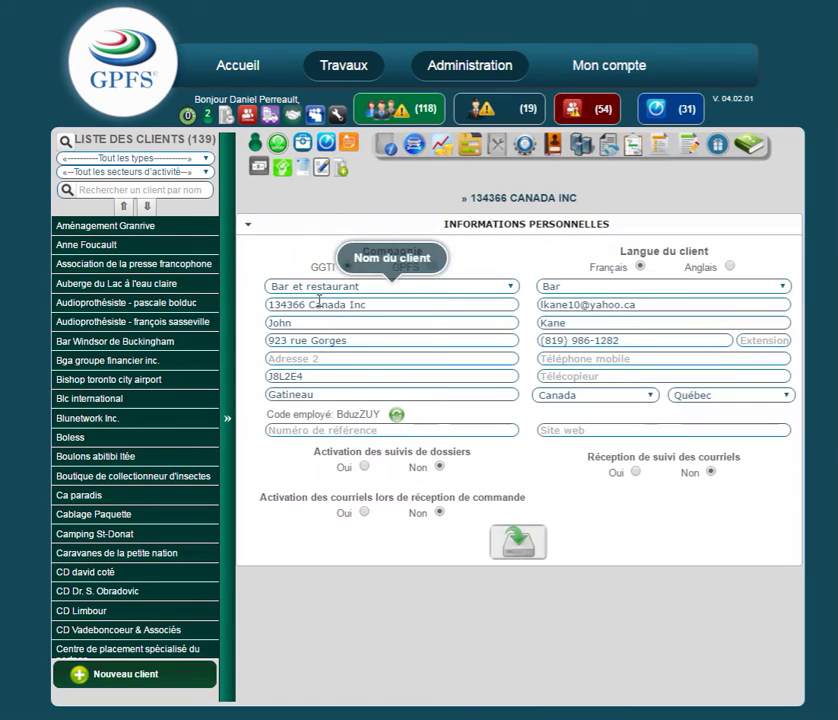
Look through the client's vehicle information, financial parameters and part category rates.
{"action": "left_click", "coordinate": [416, 153]}
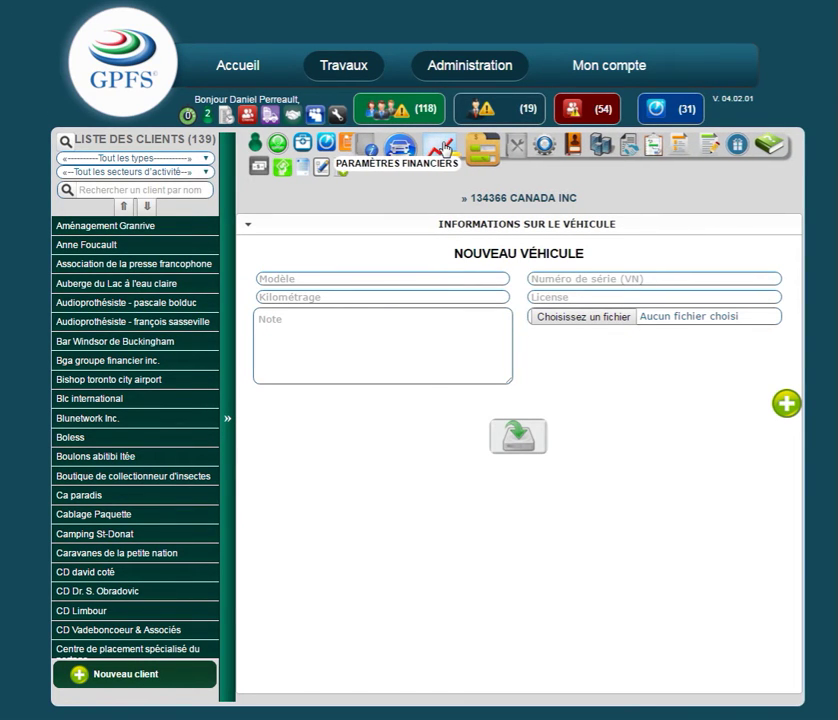
{"action": "left_click", "coordinate": [444, 147]}
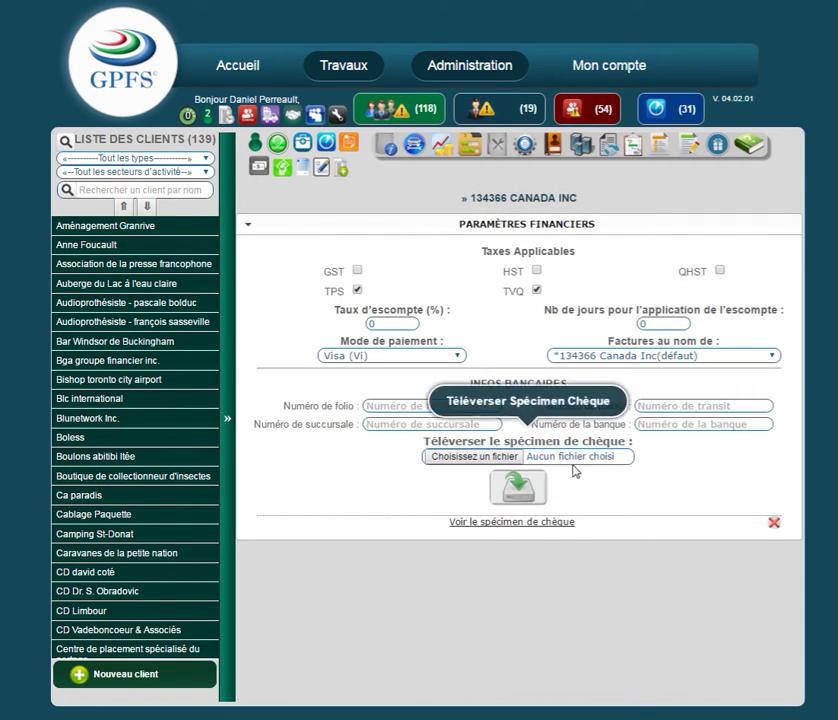
{"action": "left_click", "coordinate": [498, 148]}
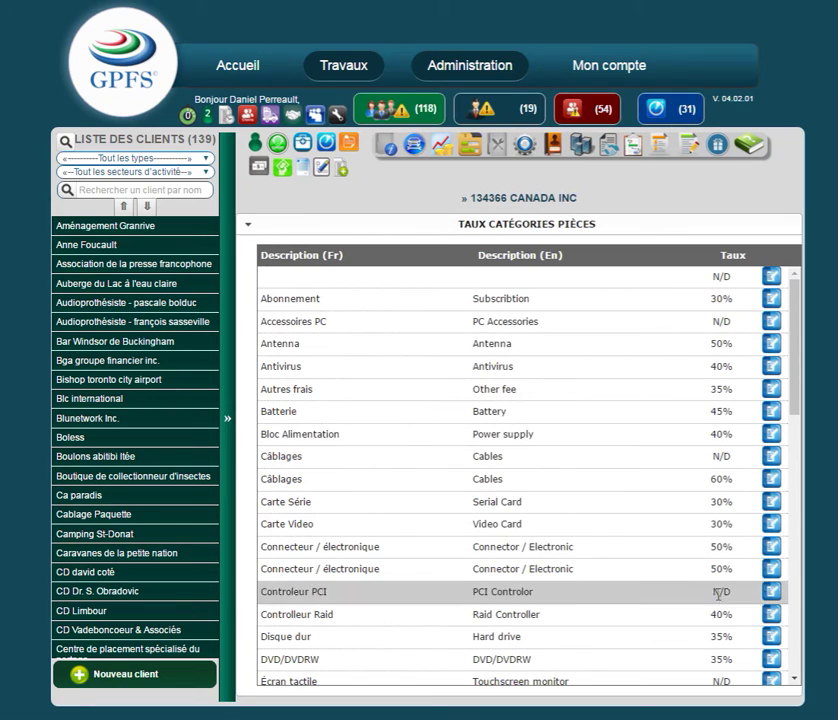
Examine the client's hourly rates, including the settings of the DEP-TRAVELLING and IT-ONSITE hour types, without changing them.
{"action": "left_click", "coordinate": [471, 150]}
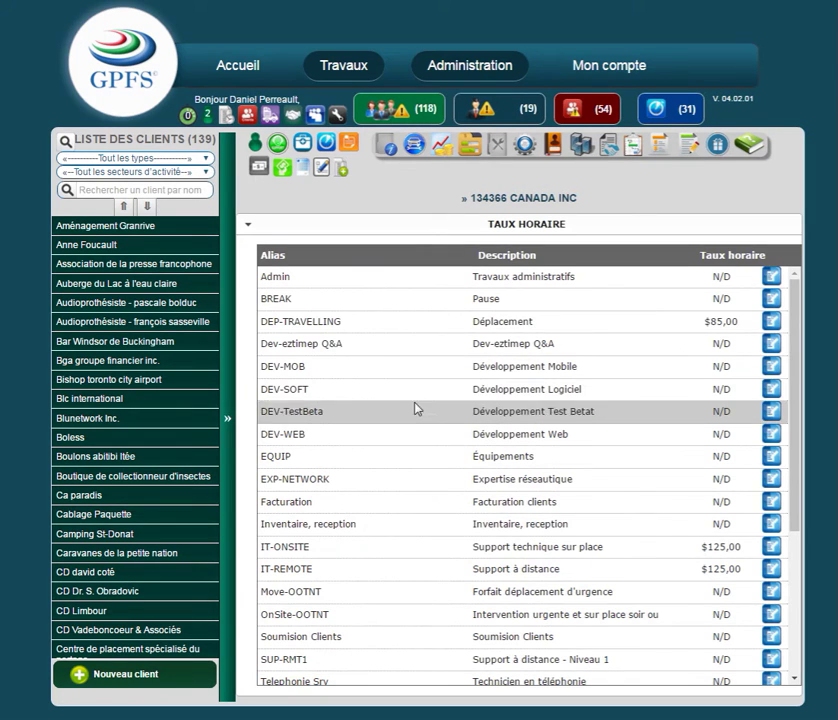
{"action": "left_click", "coordinate": [773, 322]}
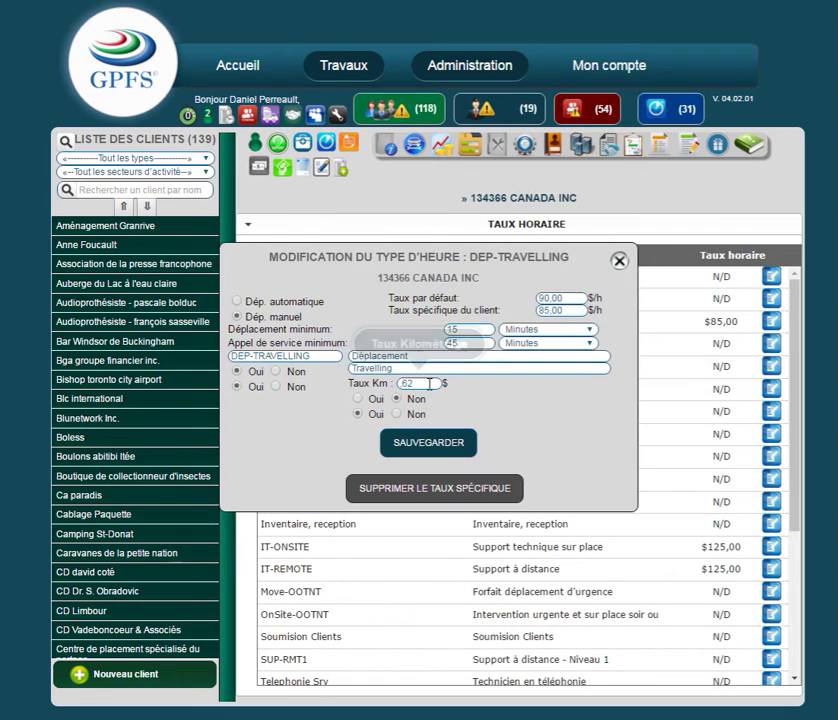
{"action": "left_click", "coordinate": [619, 260]}
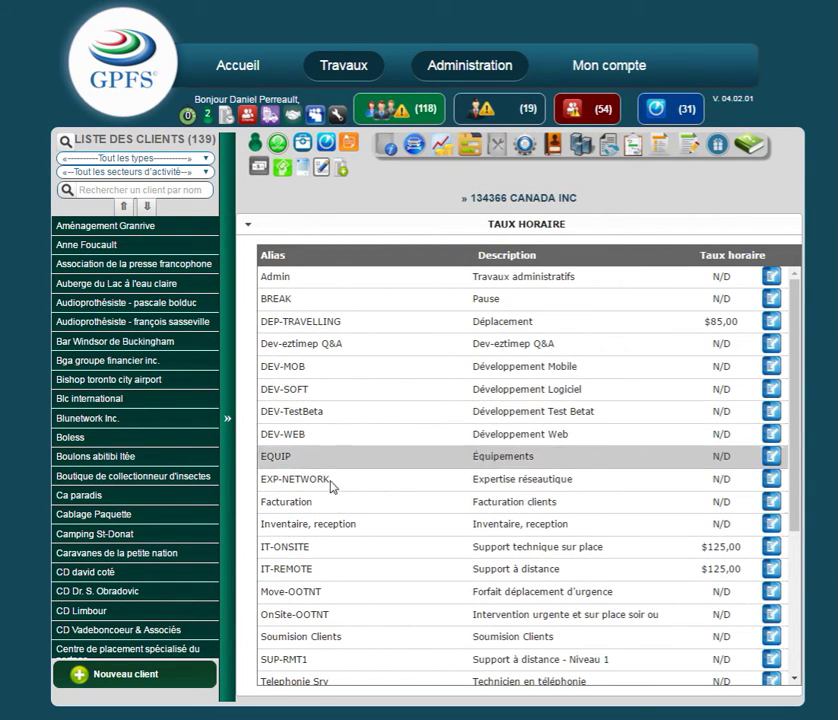
{"action": "scroll", "coordinate": [347, 594], "scroll_direction": "down", "scroll_amount": 5}
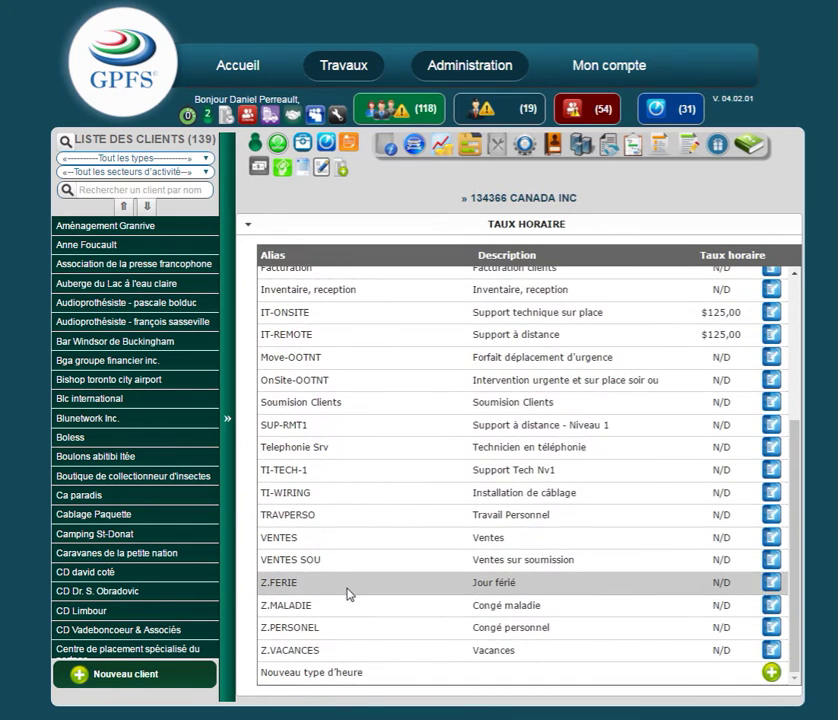
{"action": "scroll", "coordinate": [350, 594], "scroll_direction": "up", "scroll_amount": 5}
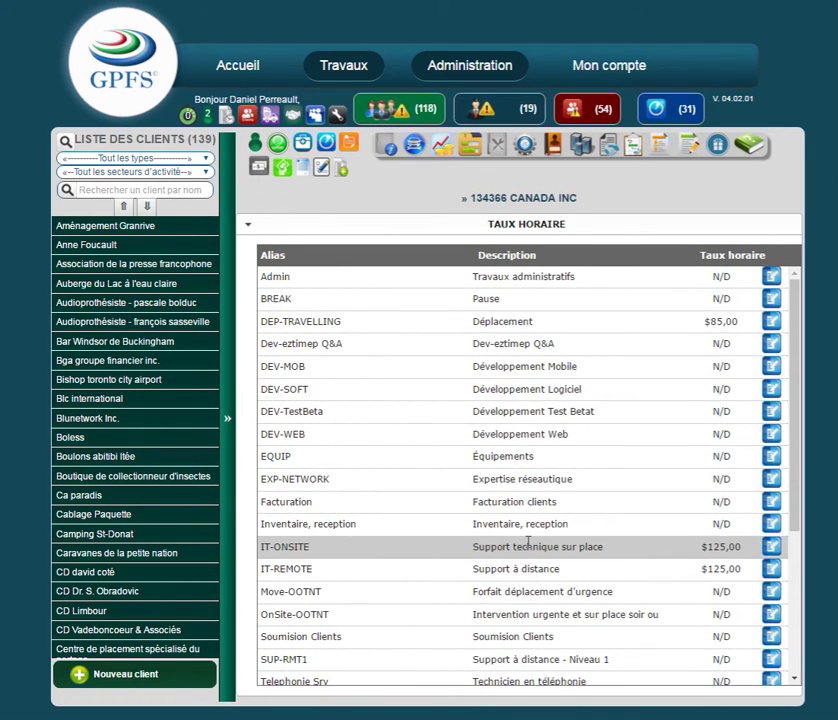
{"action": "left_click", "coordinate": [772, 546]}
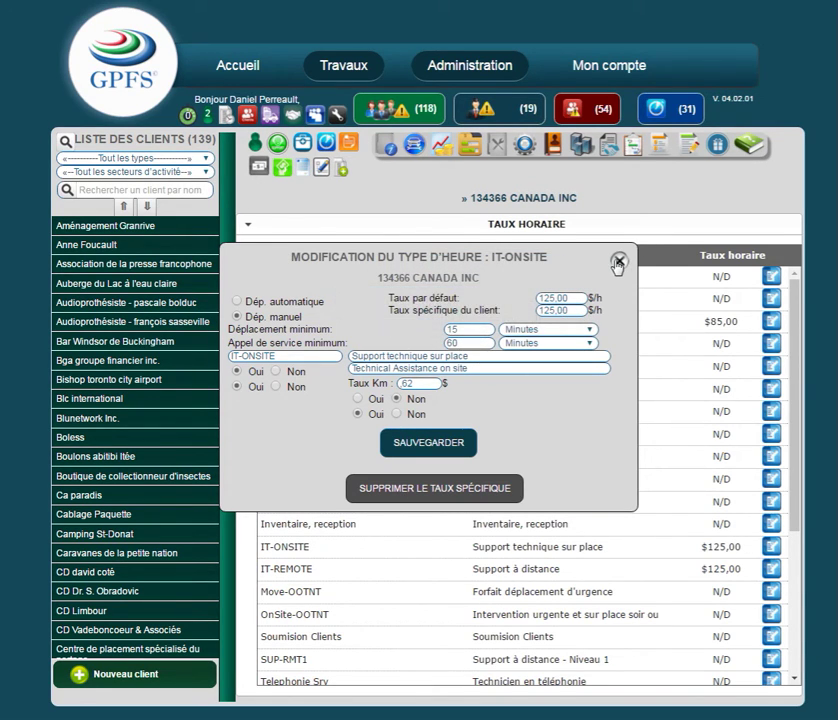
{"action": "left_click", "coordinate": [619, 261]}
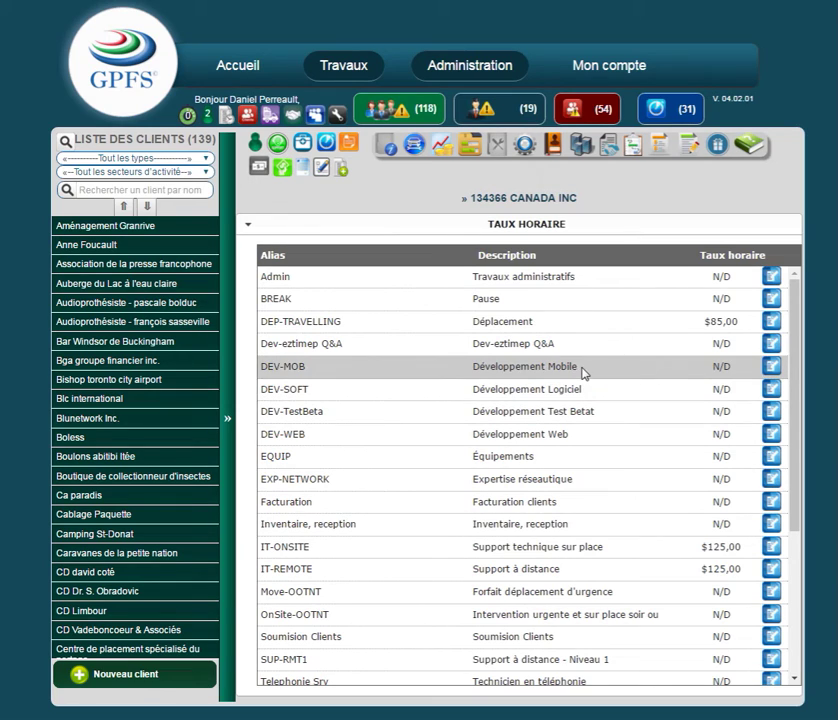
Examine the details of the Abonnement Mensuel Sport Gym sub-product under Test dp Mensuel in the client's products and services.
{"action": "left_click", "coordinate": [535, 153]}
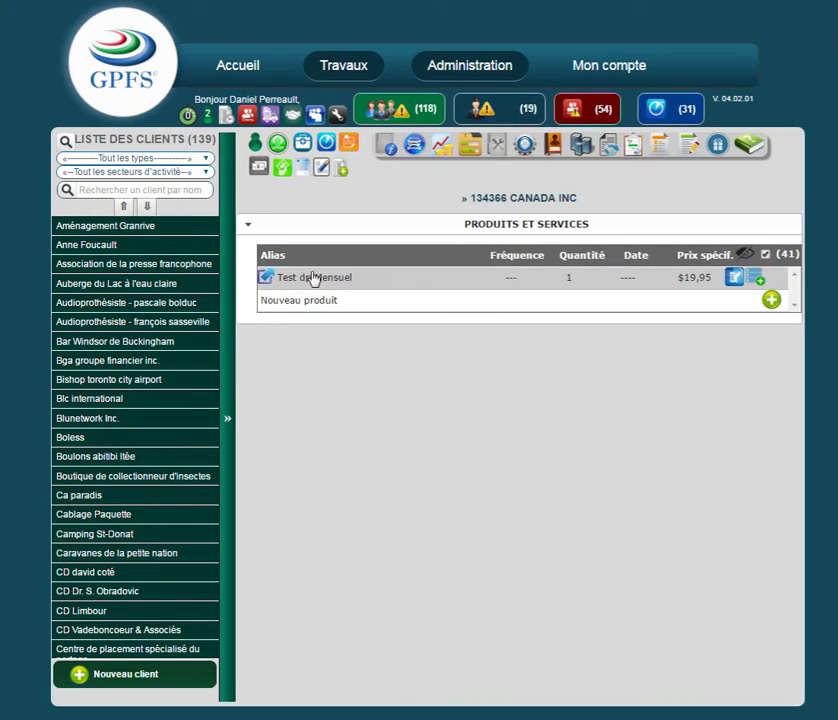
{"action": "left_click", "coordinate": [283, 277]}
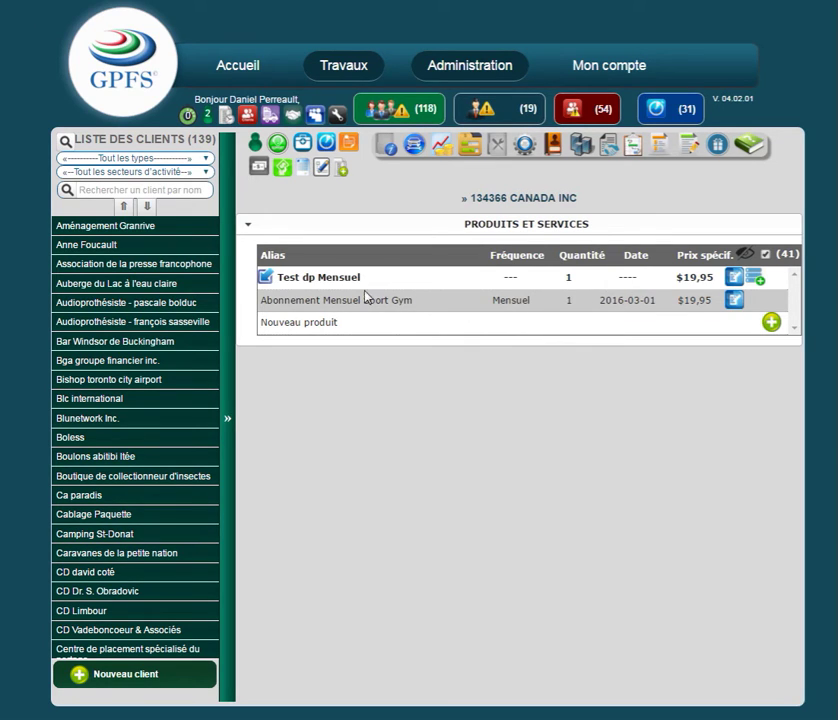
{"action": "left_click", "coordinate": [734, 300]}
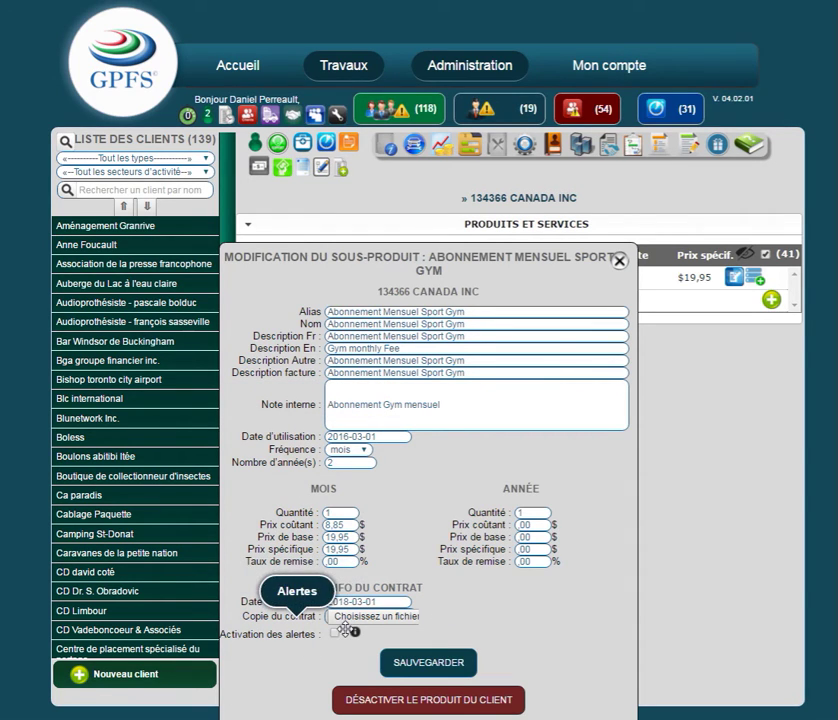
{"action": "left_click", "coordinate": [618, 261]}
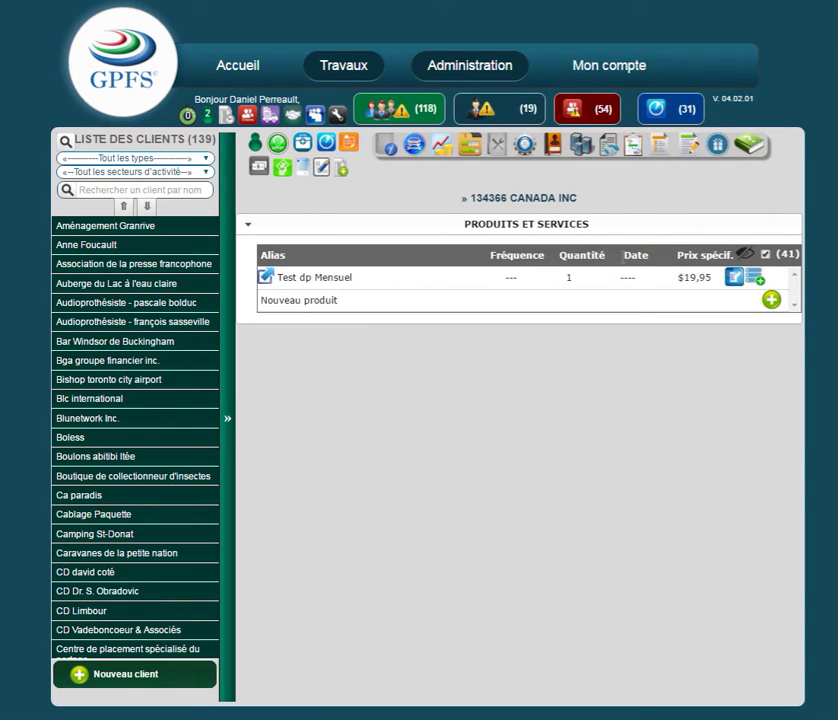
Look through the client's responsible contacts, branches, contracts, and projects with their rubrics.
{"action": "left_click", "coordinate": [556, 148]}
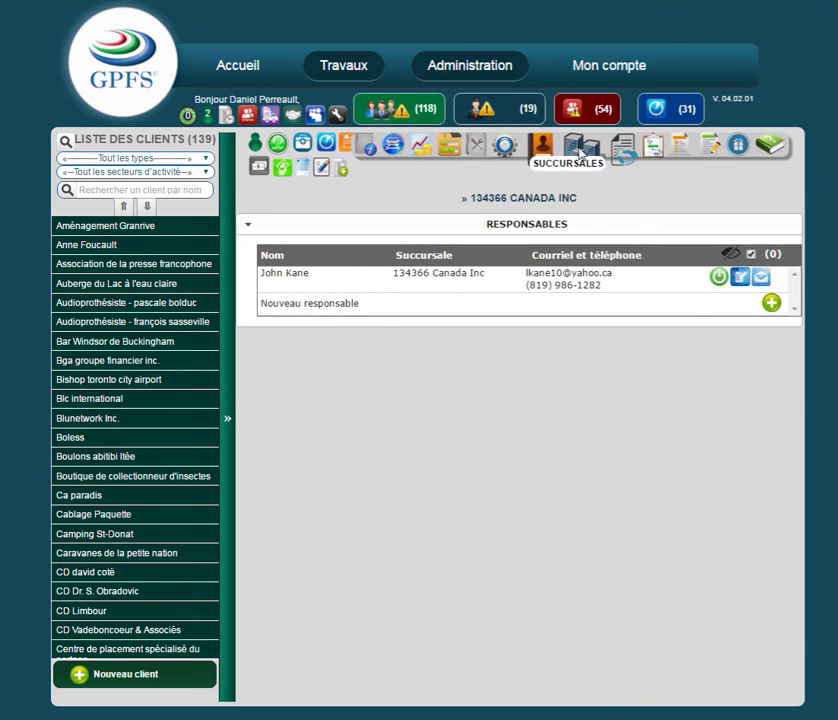
{"action": "left_click", "coordinate": [582, 152]}
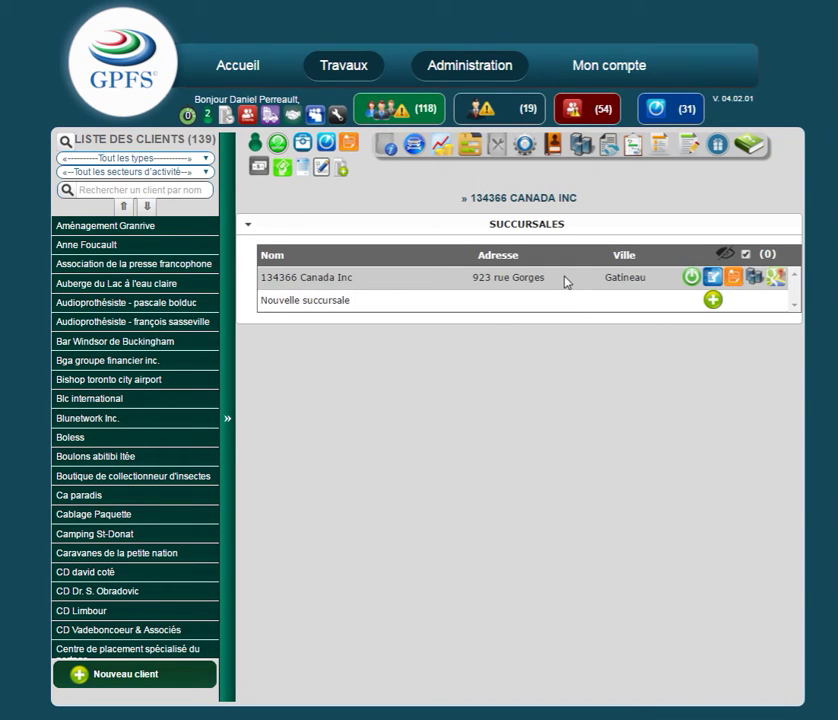
{"action": "left_click", "coordinate": [609, 150]}
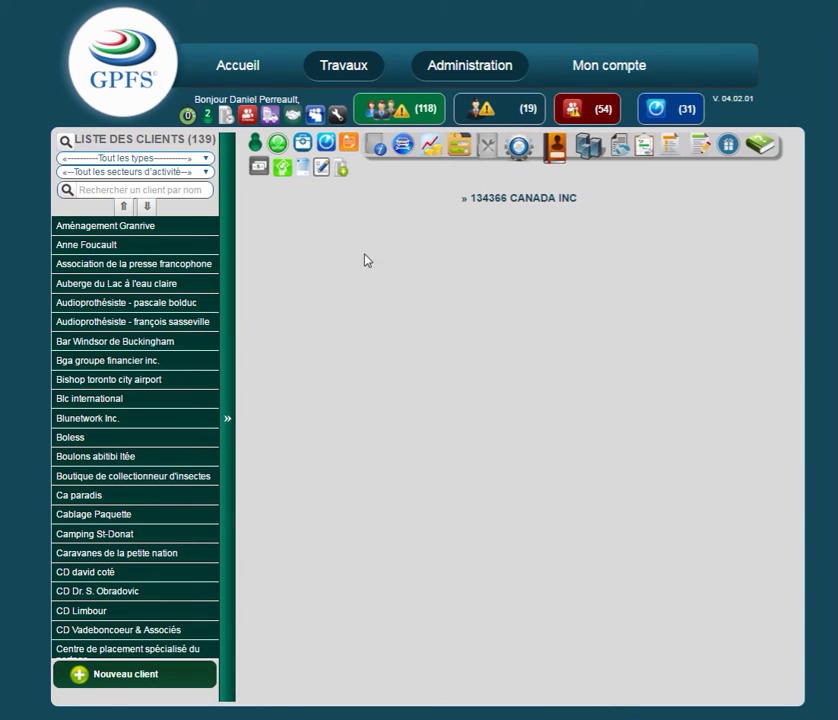
{"action": "left_click", "coordinate": [637, 153]}
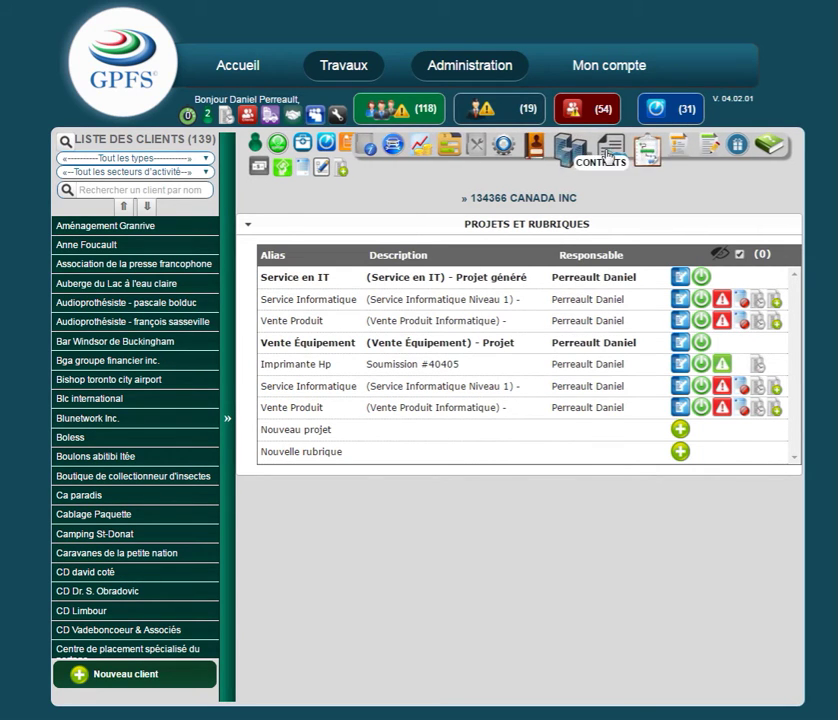
Review the client's 2016 billing with the print version of its invoice, and list the quotes including hidden ones.
{"action": "left_click", "coordinate": [660, 152]}
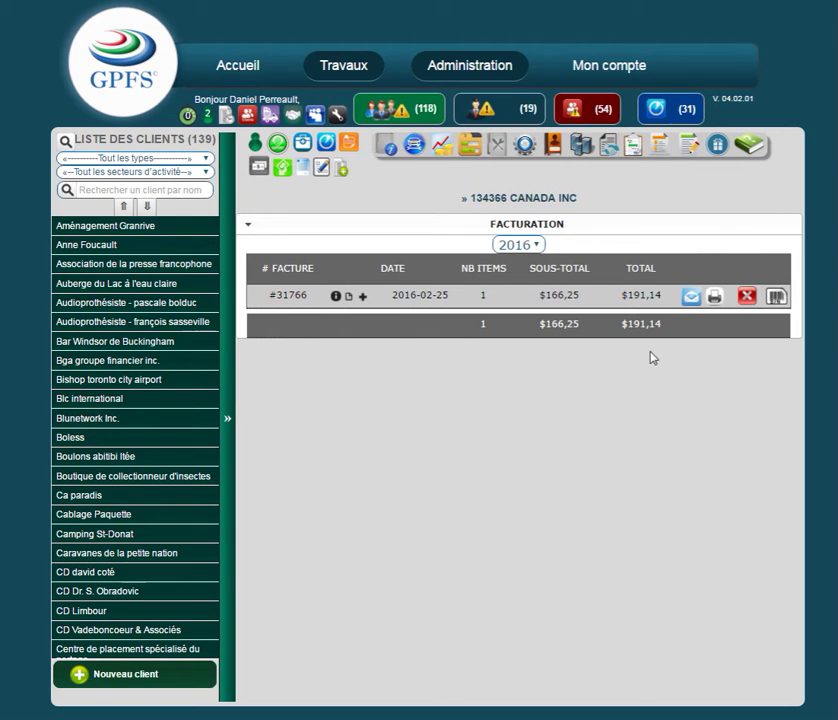
{"action": "left_click", "coordinate": [716, 298]}
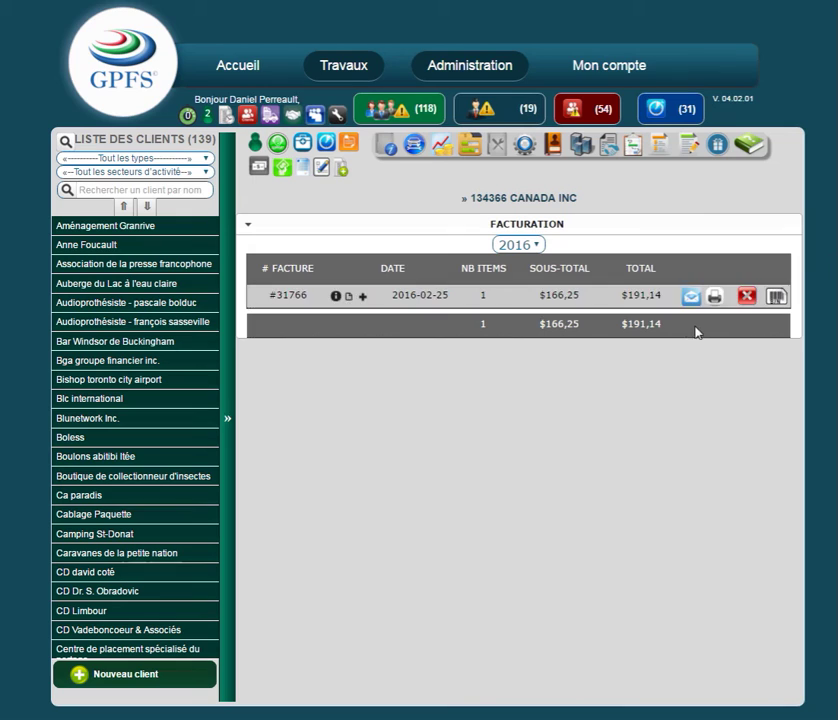
{"action": "left_click", "coordinate": [689, 160]}
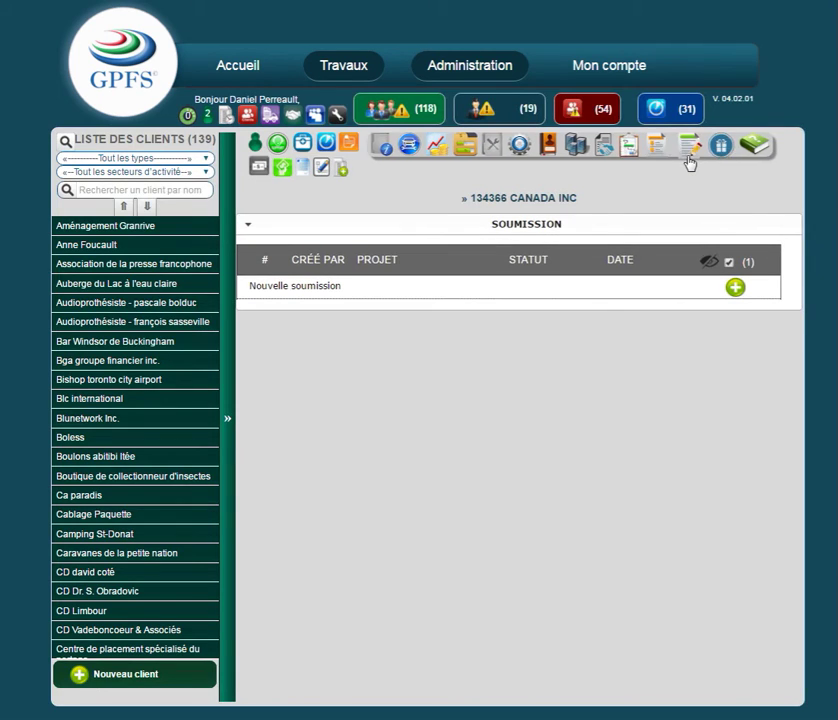
{"action": "left_click", "coordinate": [729, 262]}
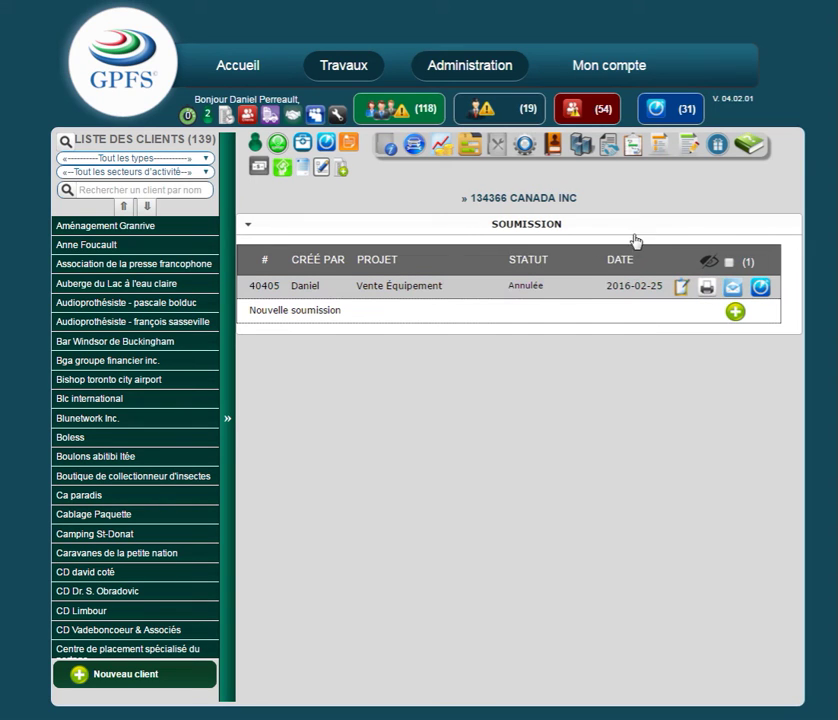
View the client's loyalty points history and its documentation list.
{"action": "left_click", "coordinate": [719, 150]}
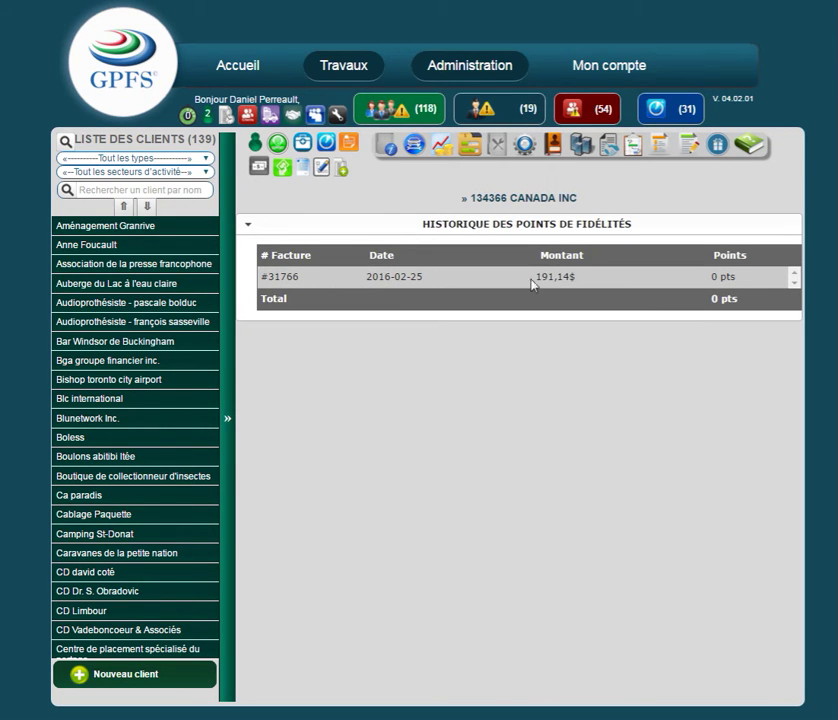
{"action": "left_click", "coordinate": [758, 150]}
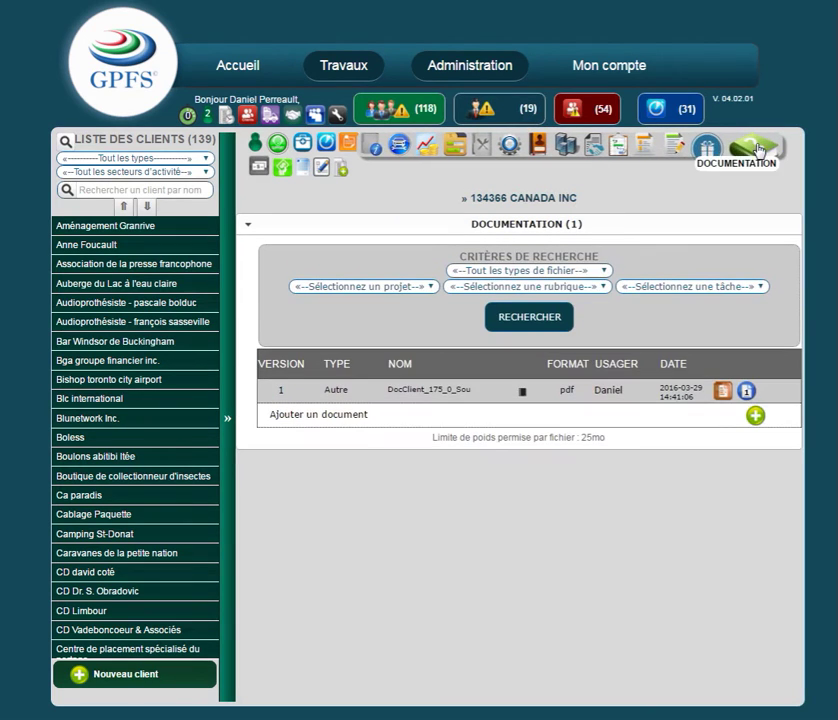
Review the versions of the client's pdf document and read the revised DocClient_175_0_SoumisionBluestarRuban_1.pdf quote.
{"action": "left_click", "coordinate": [750, 393]}
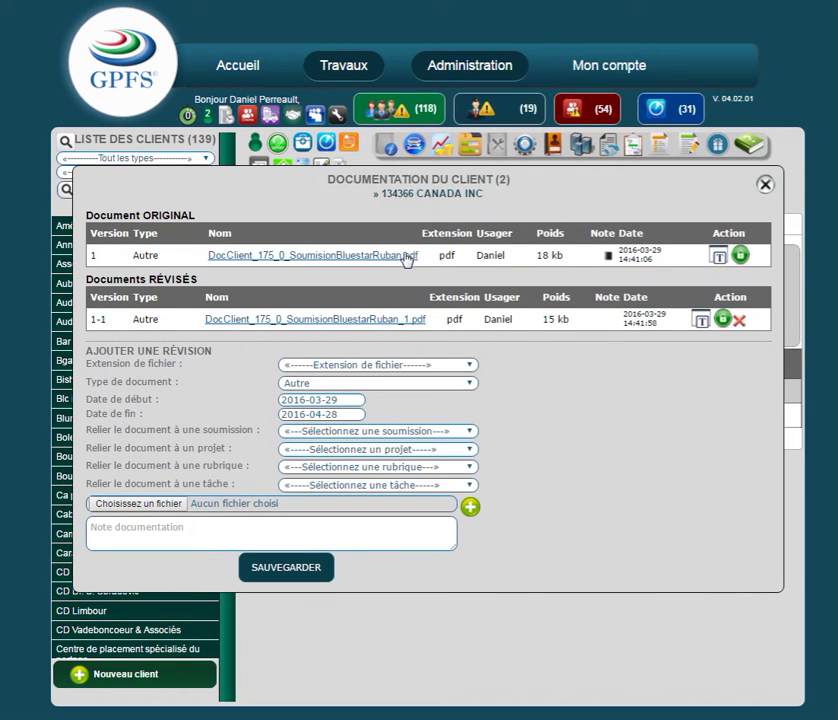
{"action": "left_click", "coordinate": [377, 322]}
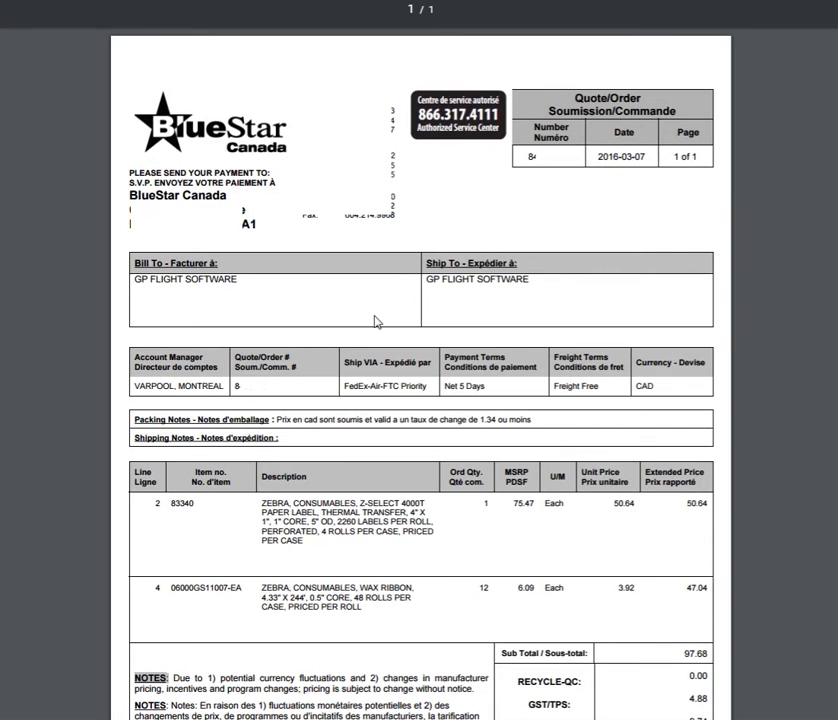
{"action": "scroll", "coordinate": [366, 358], "scroll_direction": "down", "scroll_amount": 2}
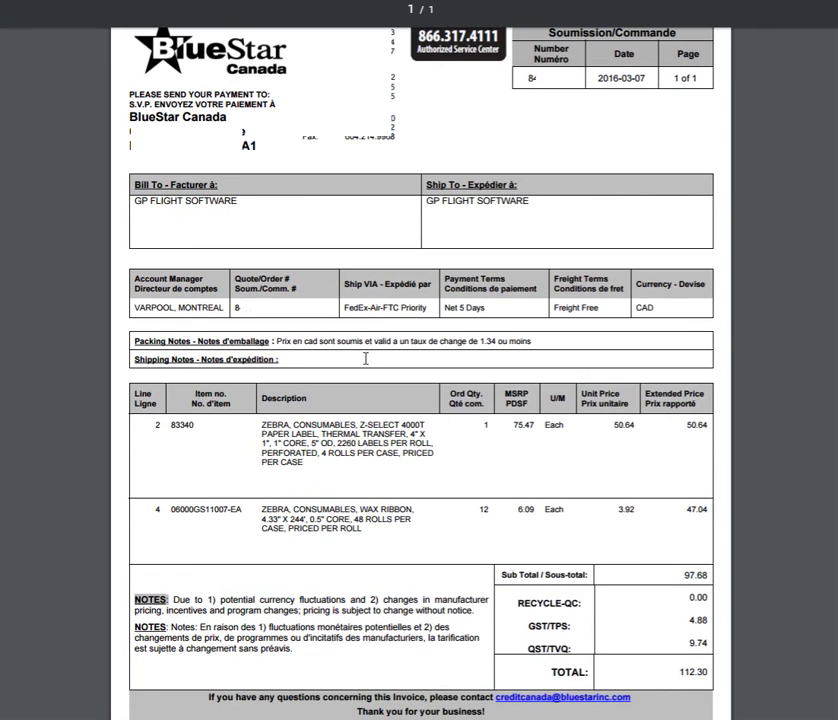
{"action": "scroll", "coordinate": [366, 358], "scroll_direction": "up", "scroll_amount": 2}
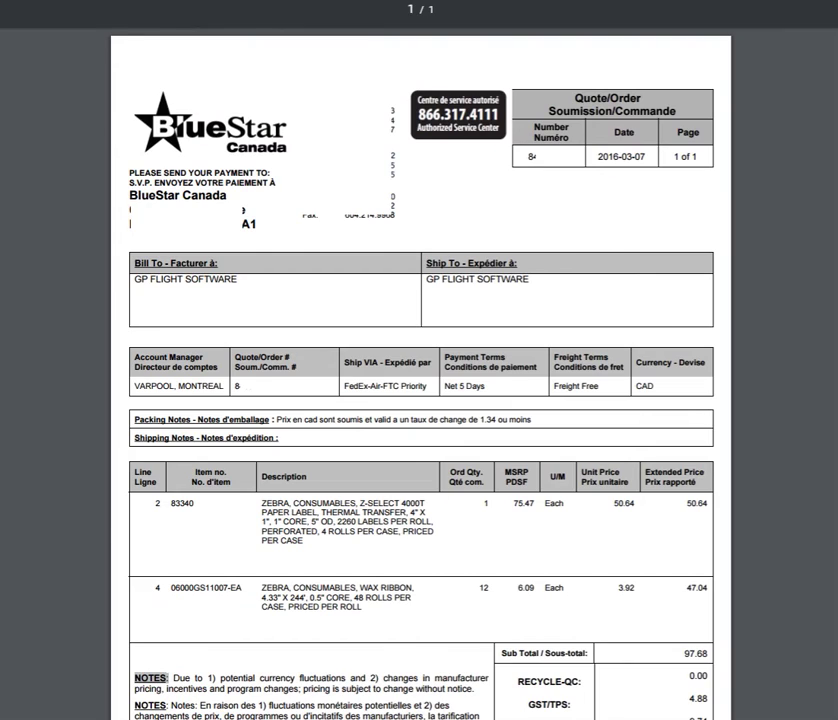
{"action": "key", "text": "ctrl+w"}
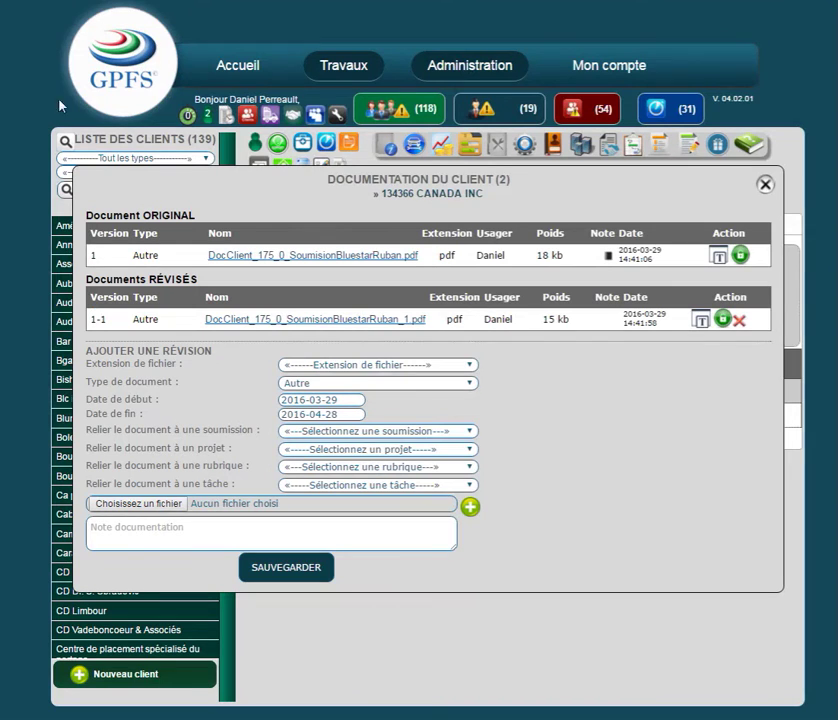
{"action": "left_click", "coordinate": [765, 186]}
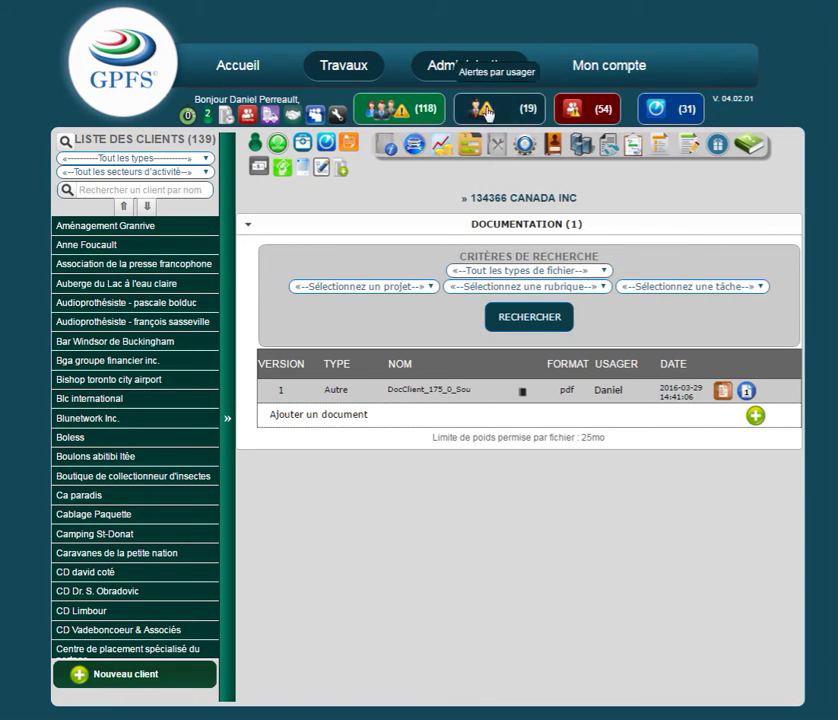
View the Altaro supplier's general information and the 110% Informatiques partner's general information and access rights.
{"action": "left_click", "coordinate": [270, 117]}
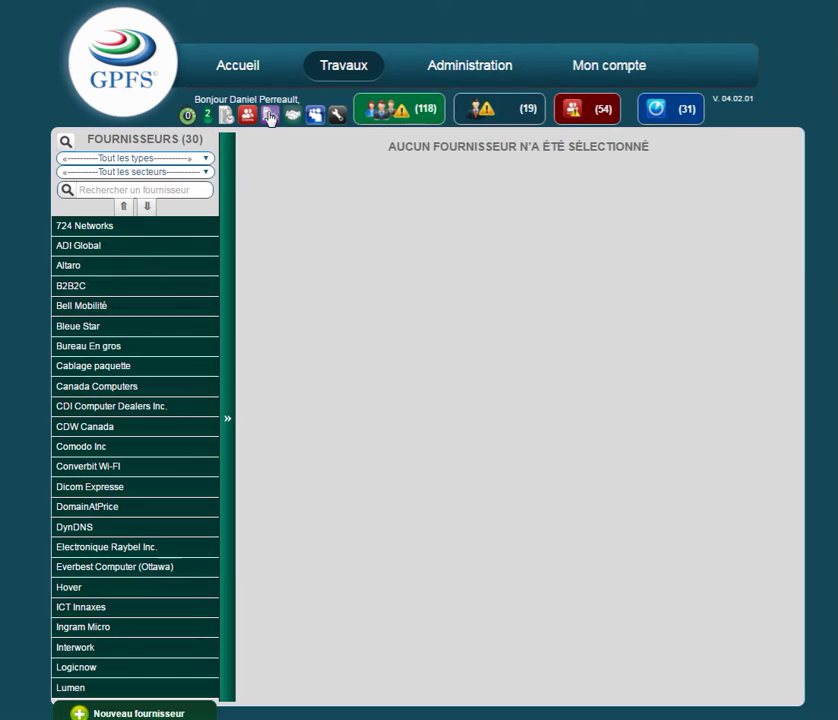
{"action": "left_click", "coordinate": [99, 268]}
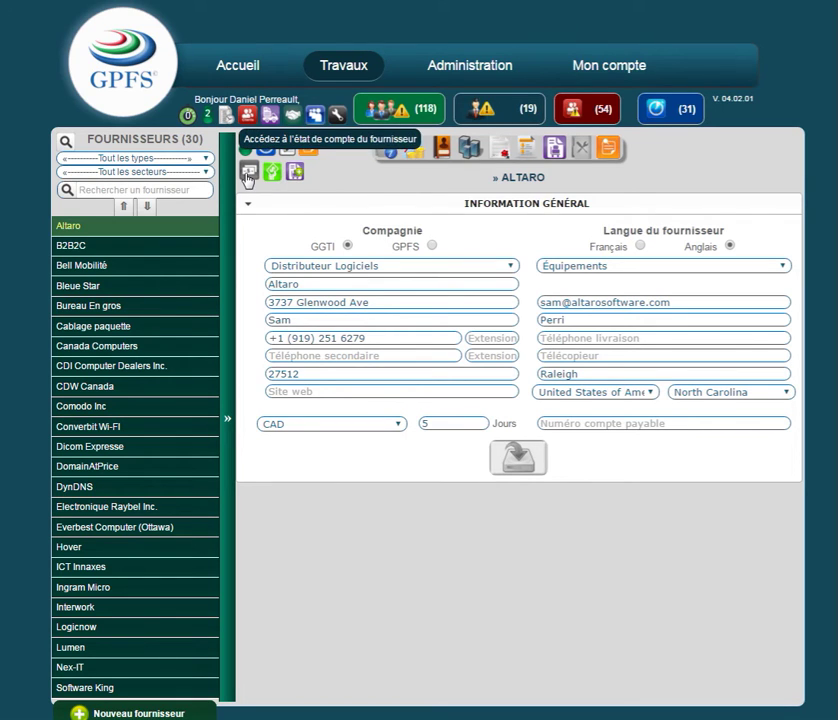
{"action": "left_click", "coordinate": [292, 116]}
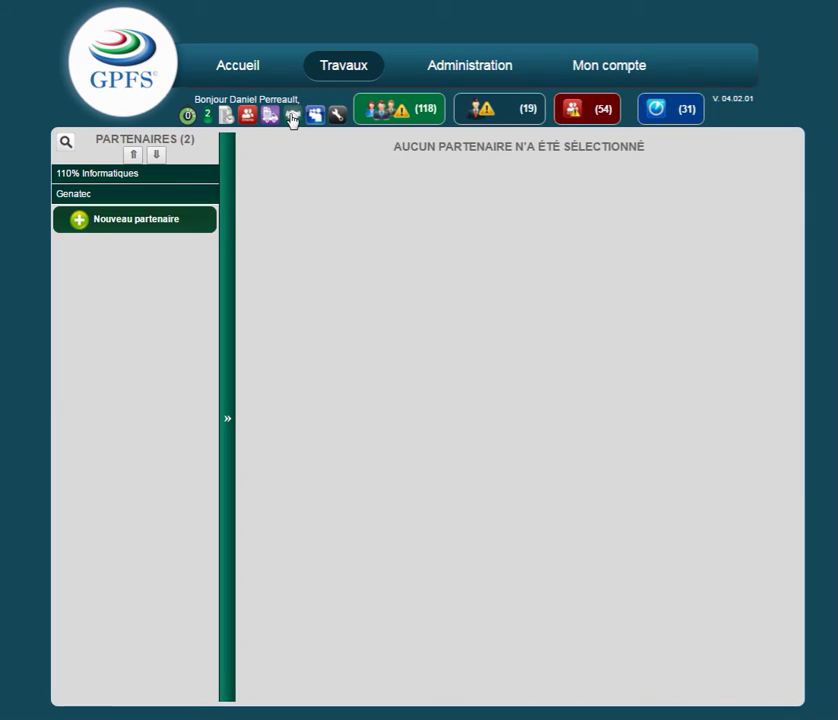
{"action": "left_click", "coordinate": [101, 176]}
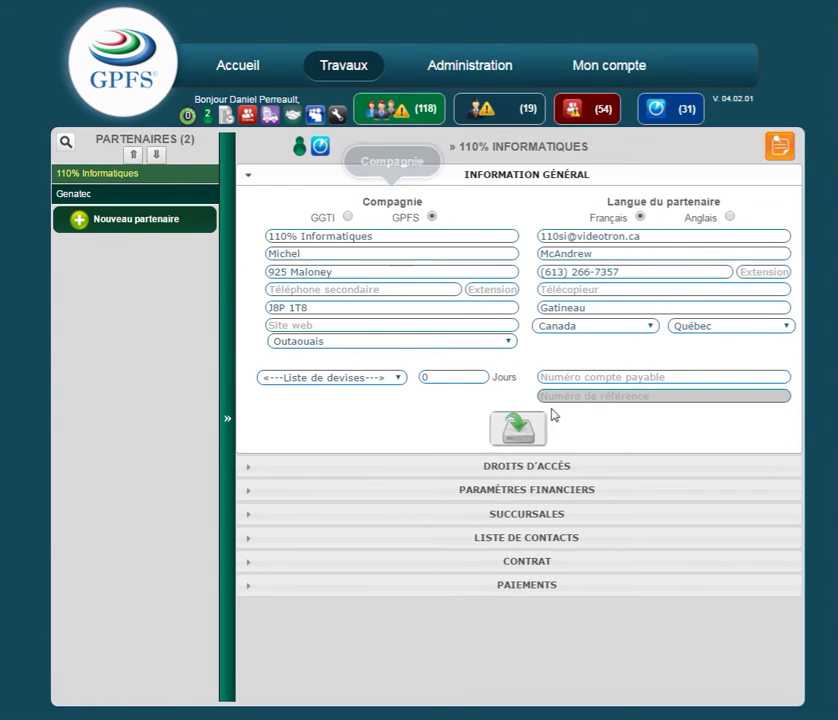
{"action": "left_click", "coordinate": [546, 467]}
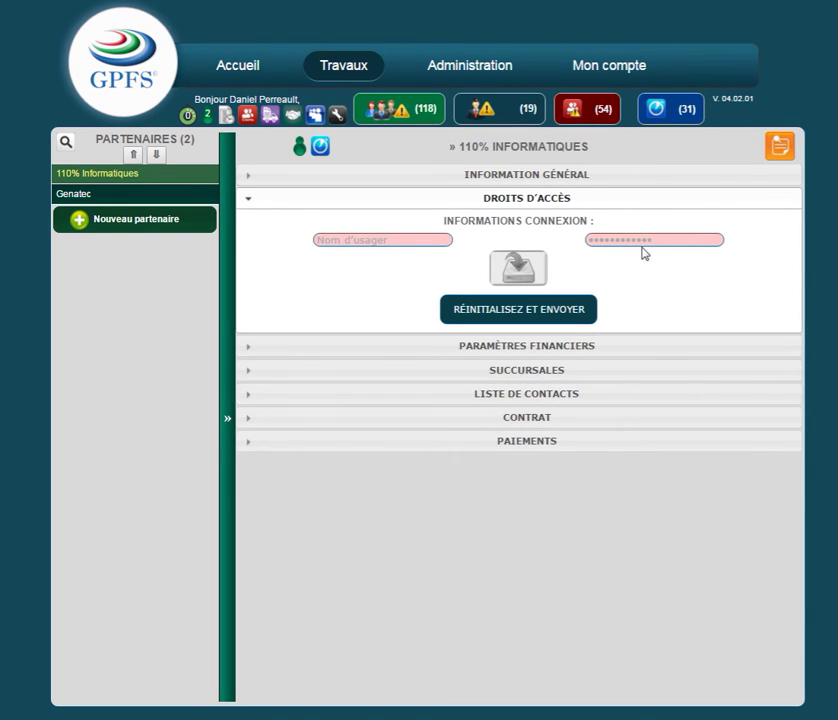
Look through an employee's personal information, department and functions, connection history, and training records.
{"action": "left_click", "coordinate": [315, 120]}
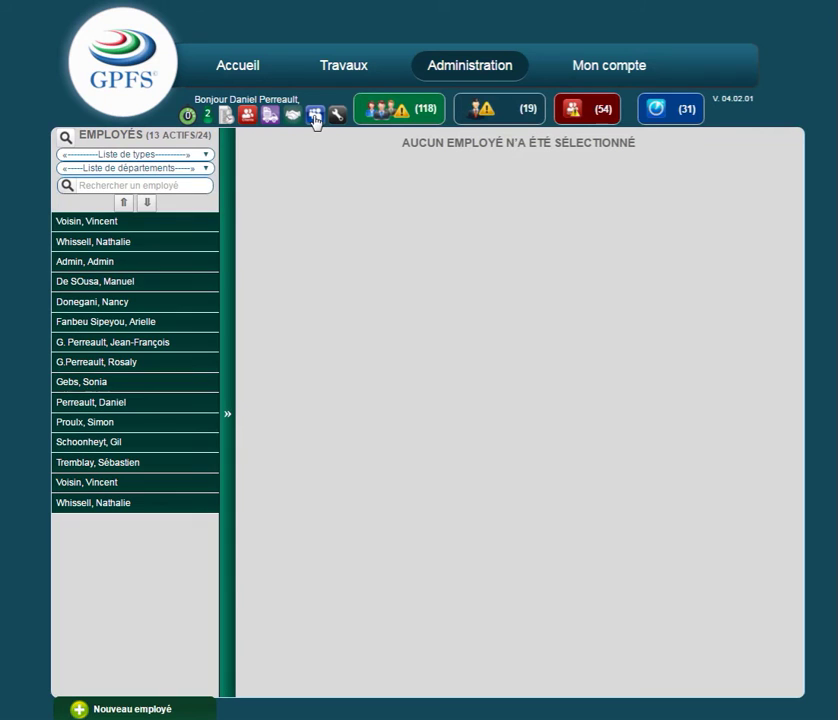
{"action": "left_click", "coordinate": [118, 463]}
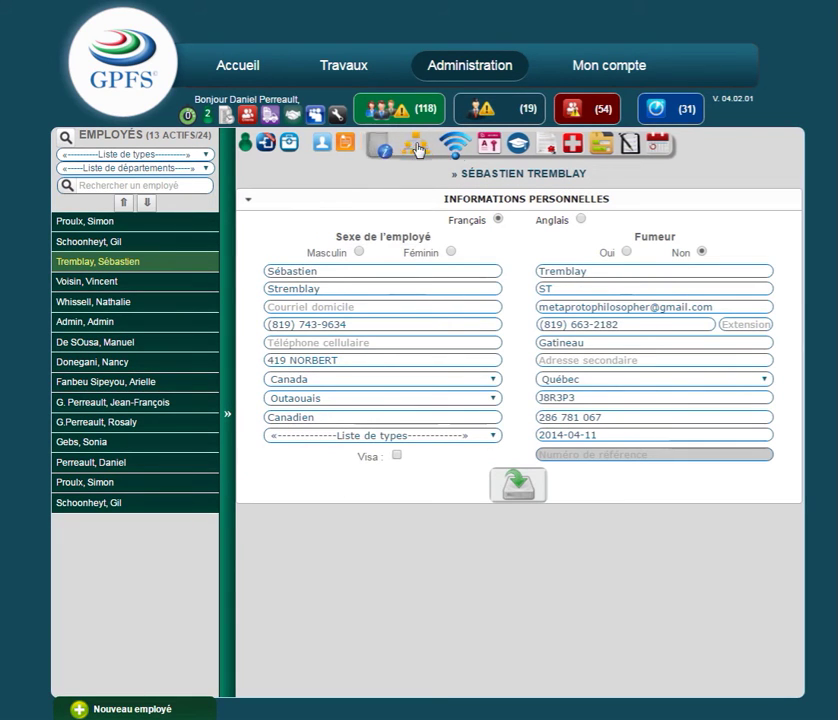
{"action": "left_click", "coordinate": [418, 150]}
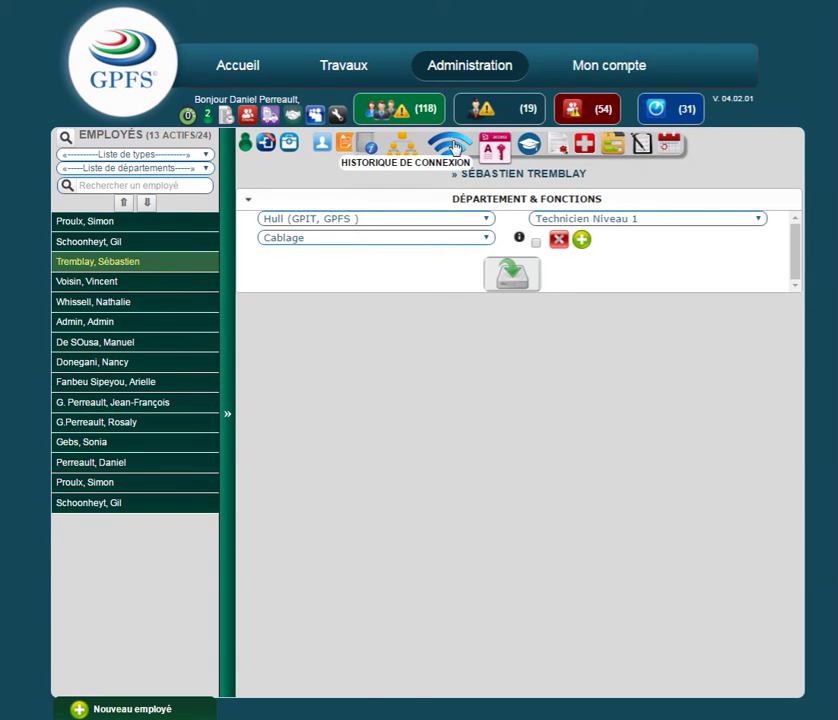
{"action": "left_click", "coordinate": [453, 147]}
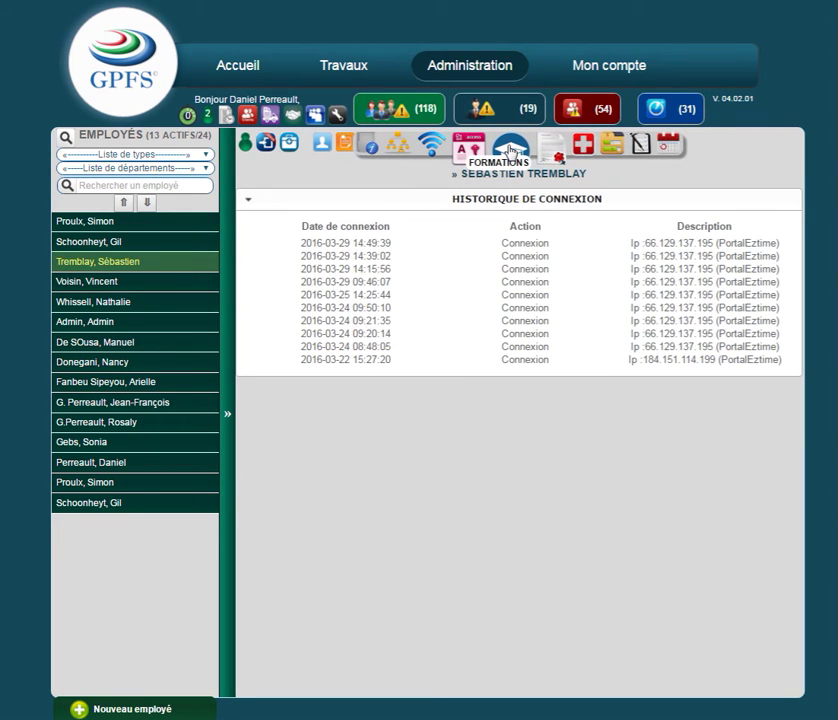
{"action": "left_click", "coordinate": [510, 150]}
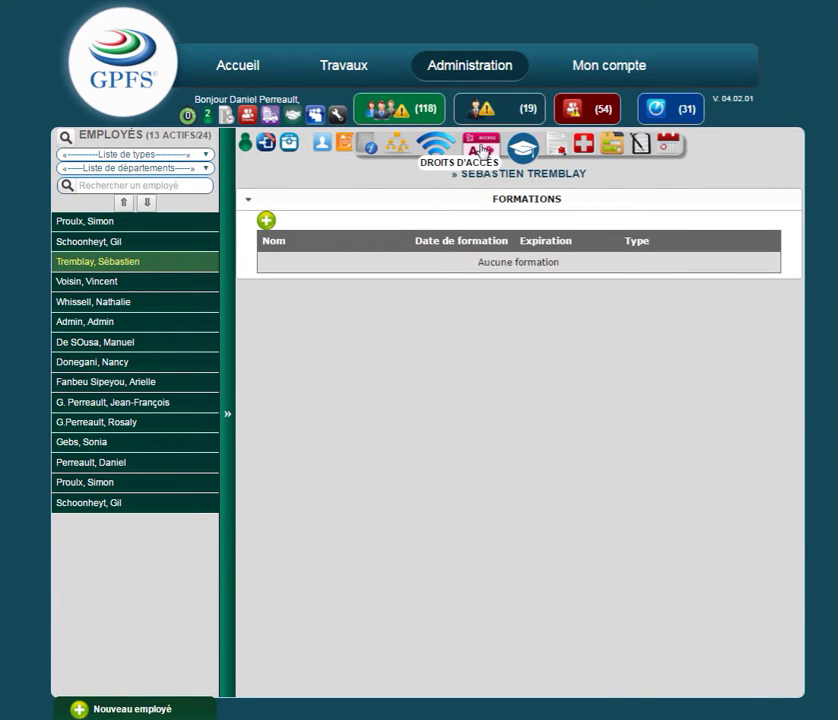
Examine the employee's access rights across all permission categories.
{"action": "left_click", "coordinate": [483, 150]}
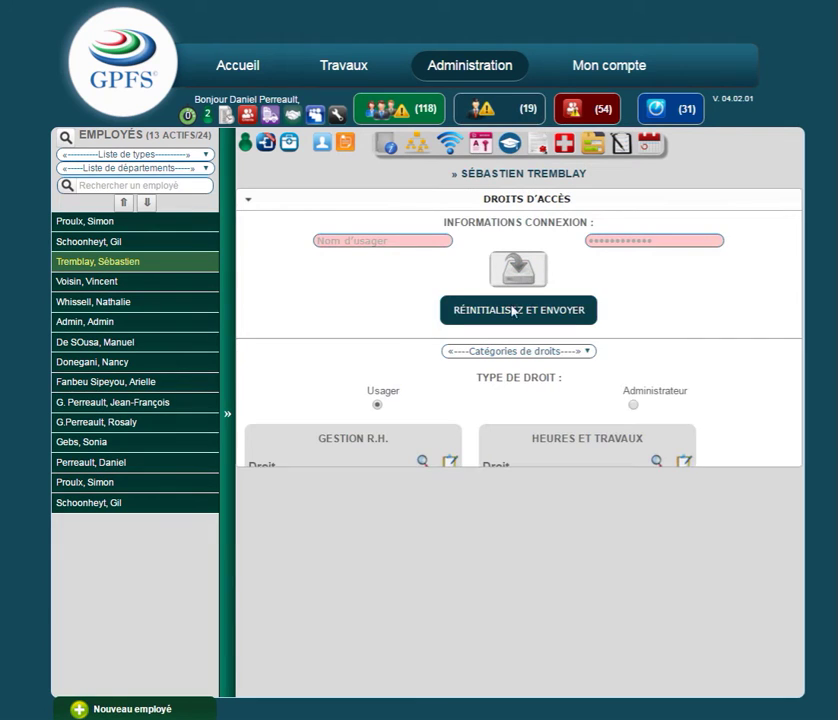
{"action": "scroll", "coordinate": [500, 340], "scroll_direction": "down", "scroll_amount": 6}
{"action": "scroll", "coordinate": [517, 355], "scroll_direction": "down", "scroll_amount": 10}
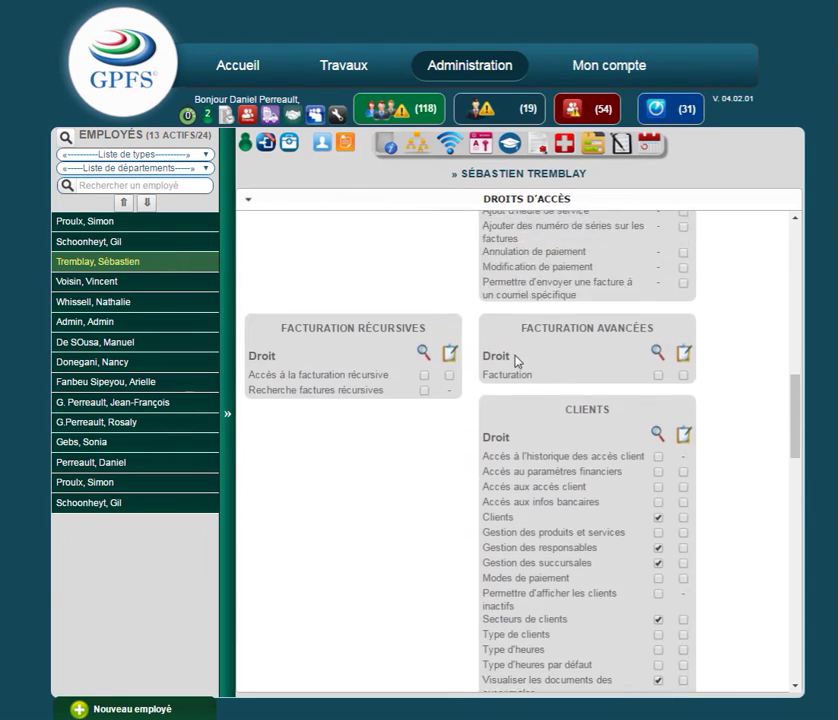
{"action": "scroll", "coordinate": [513, 357], "scroll_direction": "down", "scroll_amount": 7}
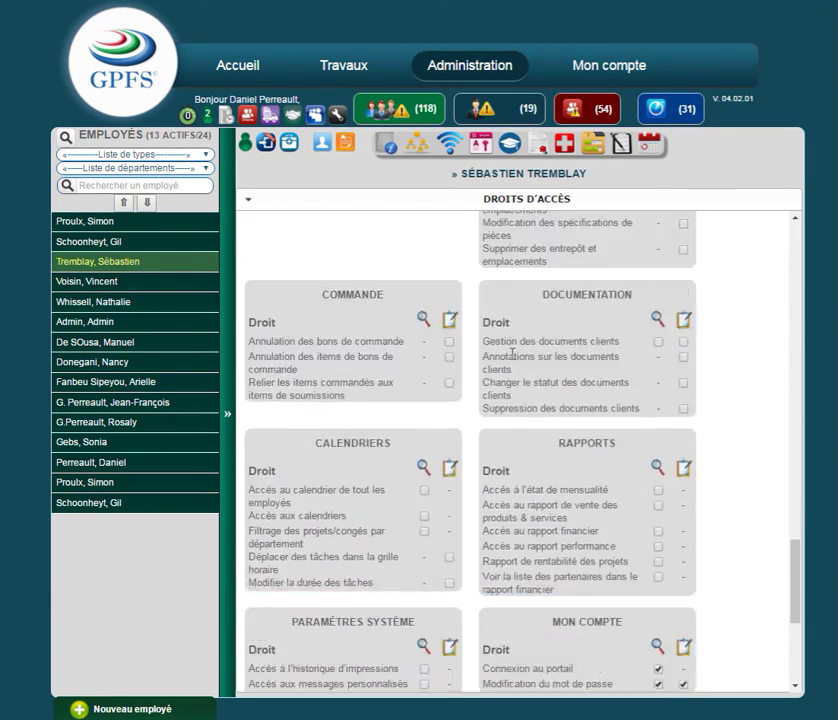
Look through the employee's medical file, hourly rate, assignment history, and vacation, leave and sickness section.
{"action": "left_click", "coordinate": [565, 150]}
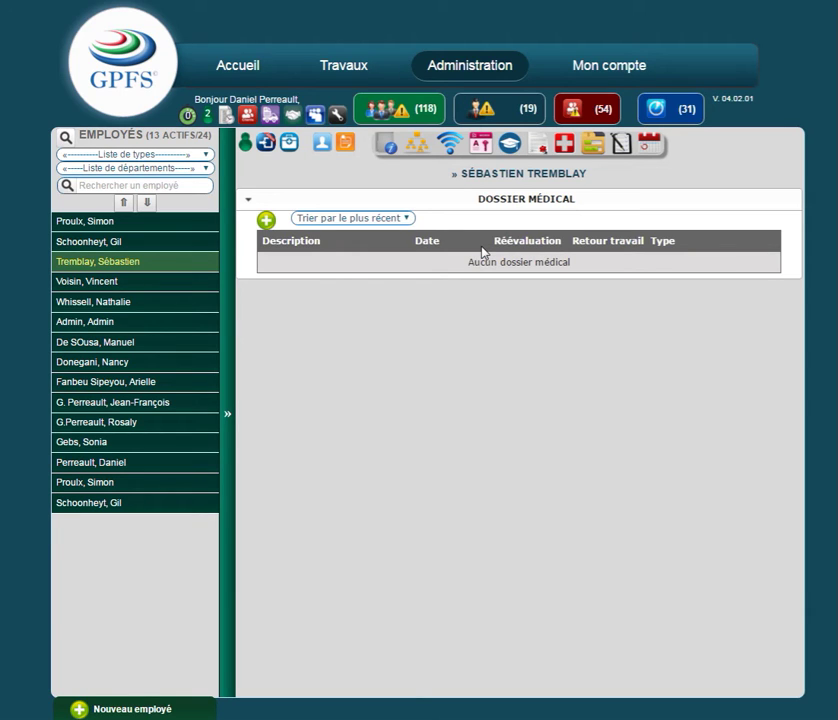
{"action": "left_click", "coordinate": [595, 150]}
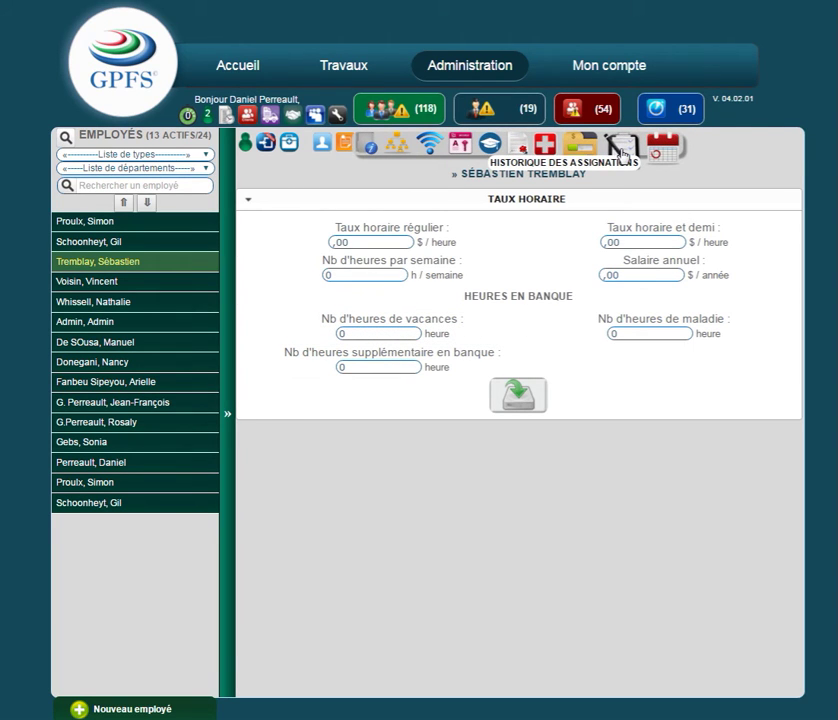
{"action": "left_click", "coordinate": [622, 152]}
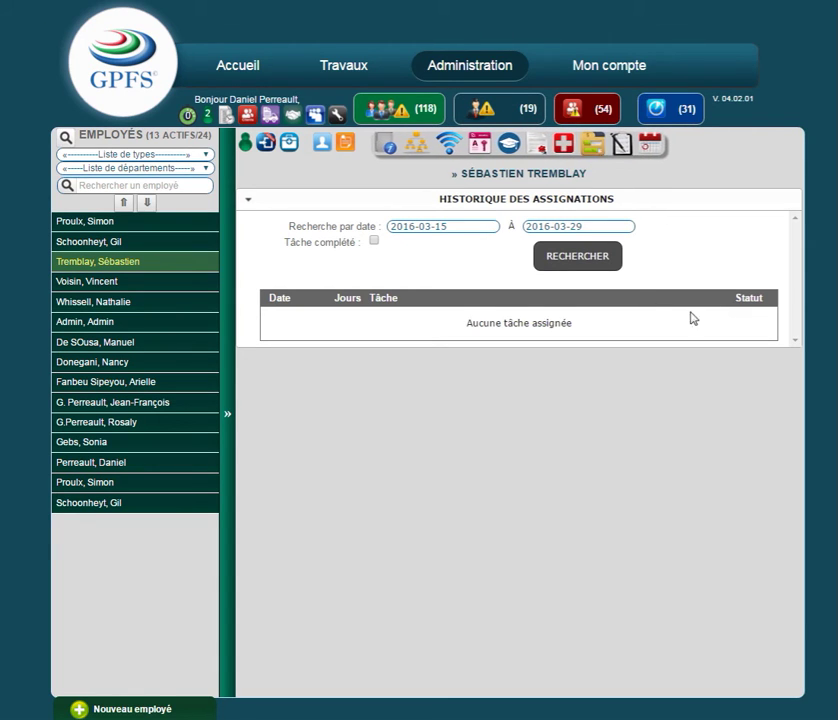
{"action": "left_click", "coordinate": [652, 150]}
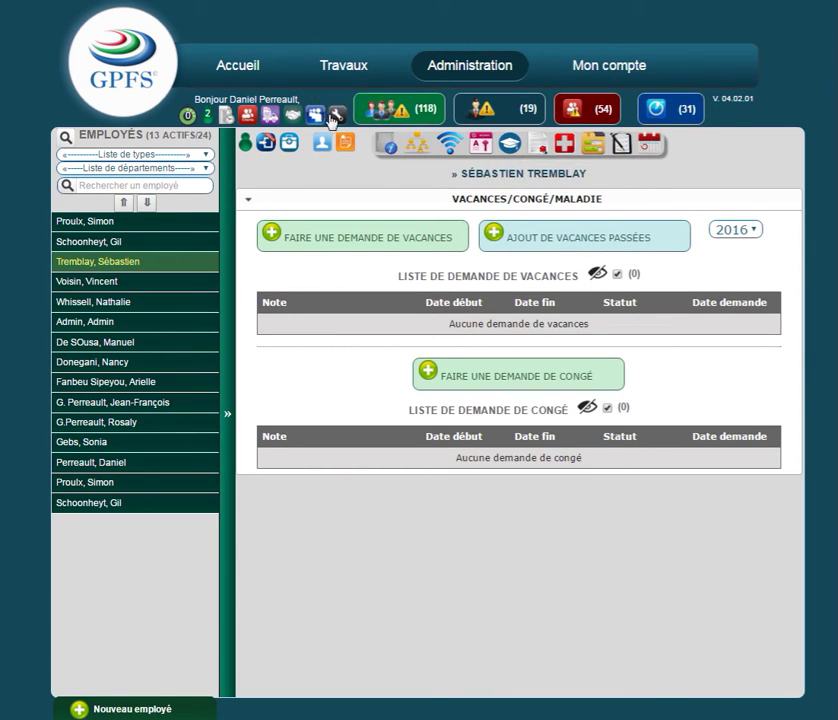
In the Algo Pager audio Alerter inventory record, set unit type CH, recycling fee (Aucun Eco Frais) Québec and warranty (M) Manufacture / 12 mois.
{"action": "left_click", "coordinate": [338, 118]}
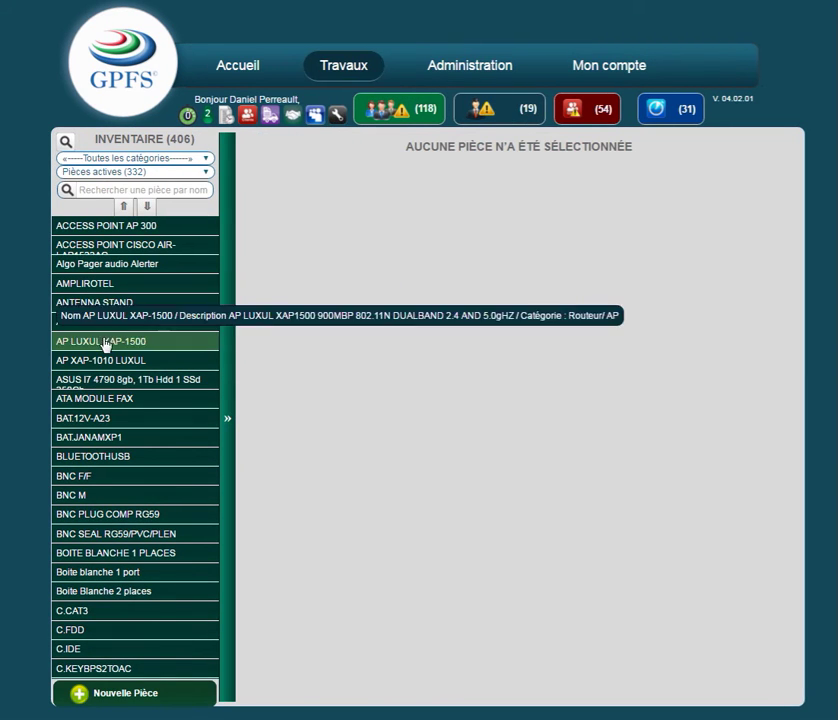
{"action": "left_click", "coordinate": [138, 266]}
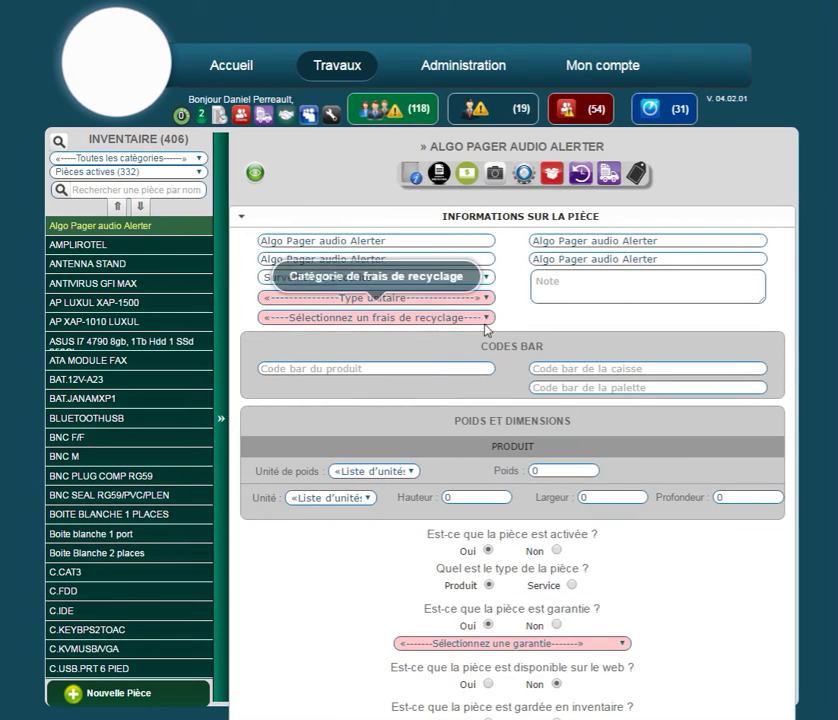
{"action": "left_click", "coordinate": [489, 299]}
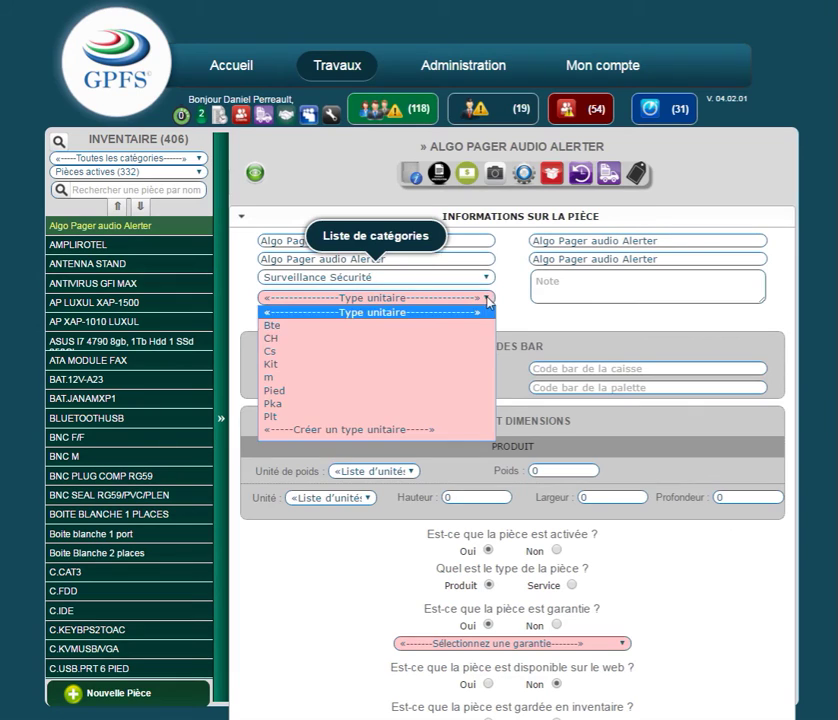
{"action": "left_click", "coordinate": [267, 342]}
{"action": "left_click", "coordinate": [438, 320]}
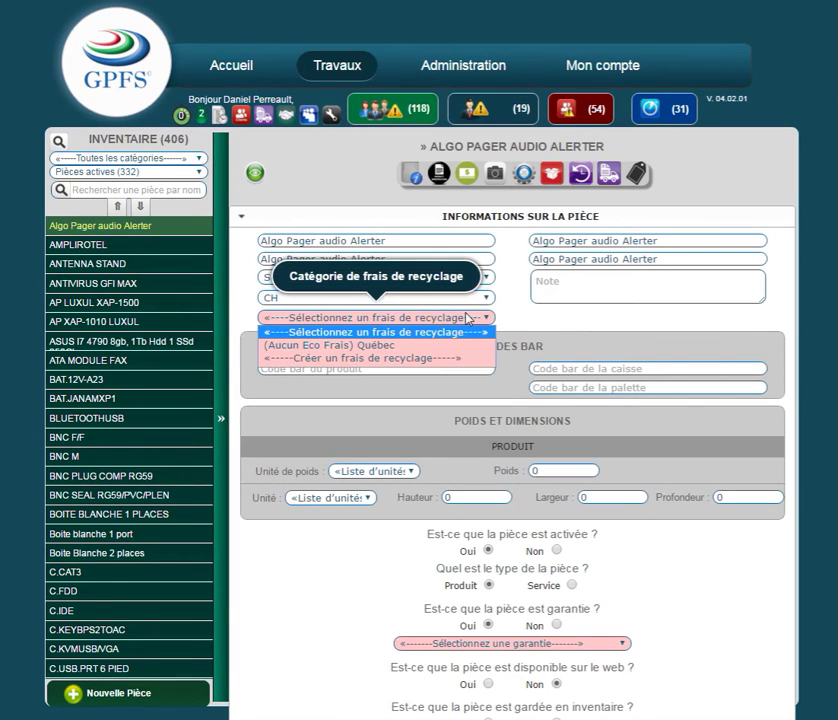
{"action": "left_click", "coordinate": [364, 347]}
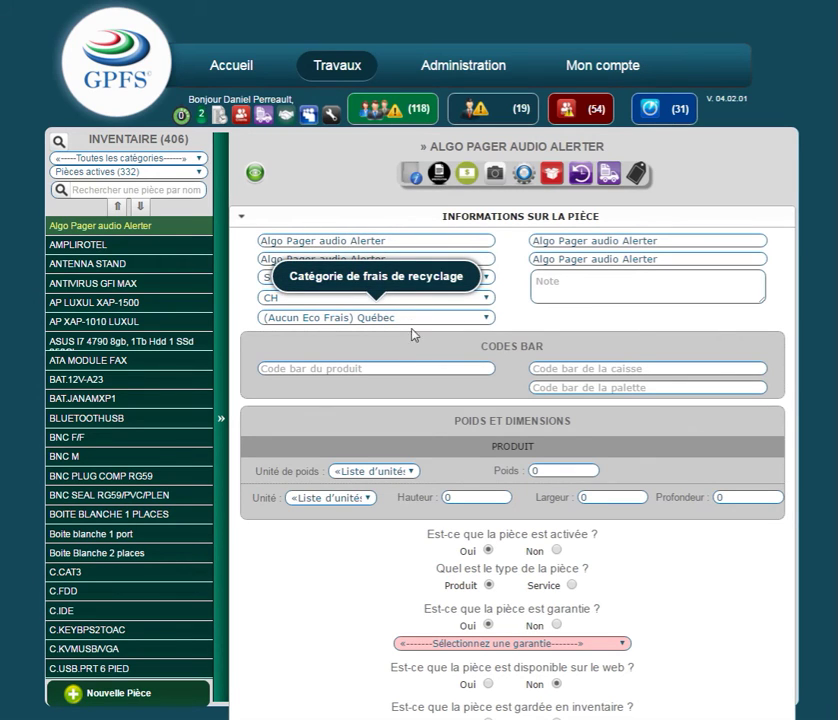
{"action": "left_click", "coordinate": [625, 645]}
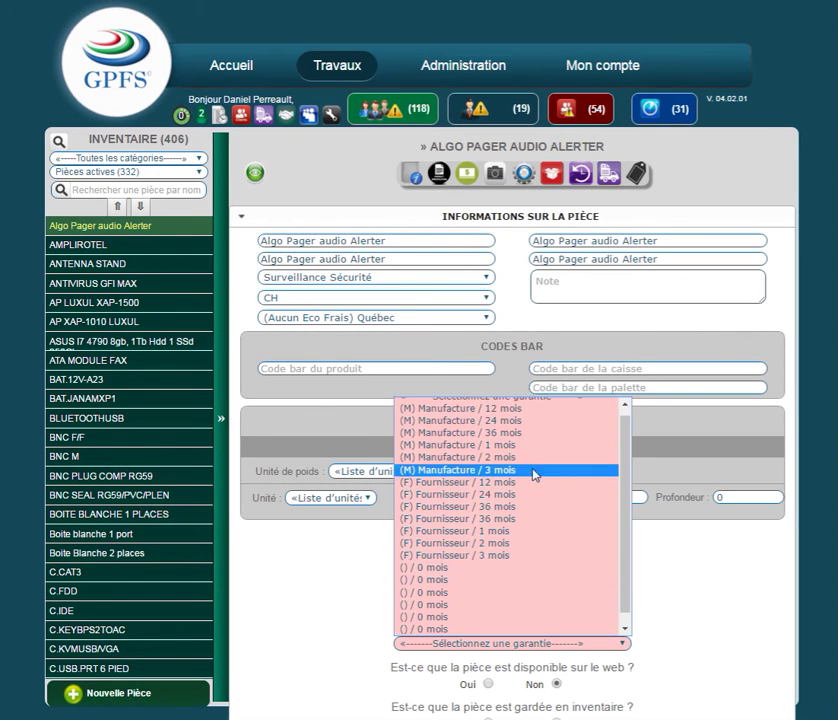
{"action": "left_click", "coordinate": [523, 410]}
Enter ssdf as the part's case barcode and asd as its pallet barcode.
{"action": "scroll", "coordinate": [688, 618], "scroll_direction": "down", "scroll_amount": 2}
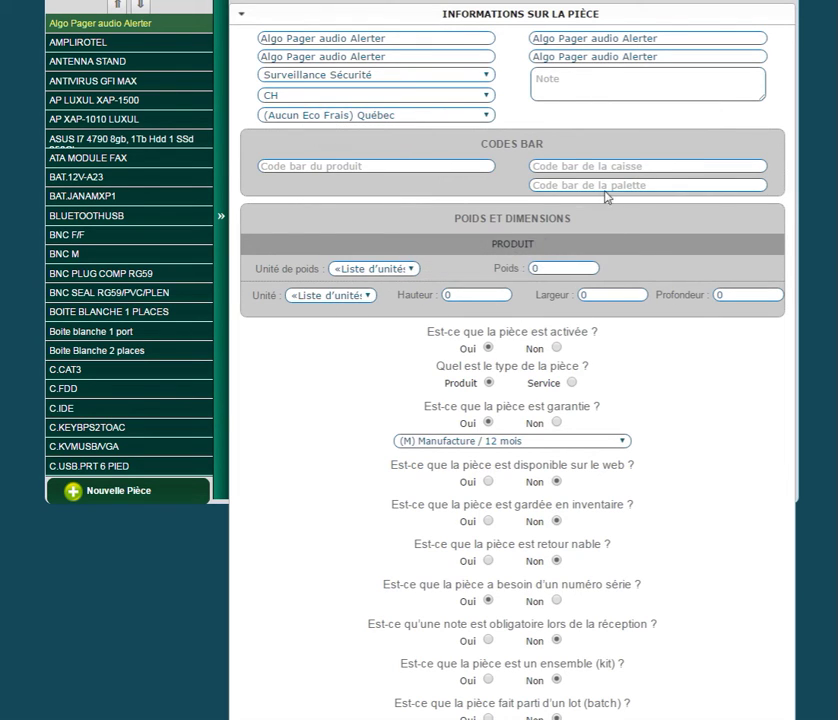
{"action": "left_click", "coordinate": [584, 167]}
{"action": "type", "text": "ssdf"}
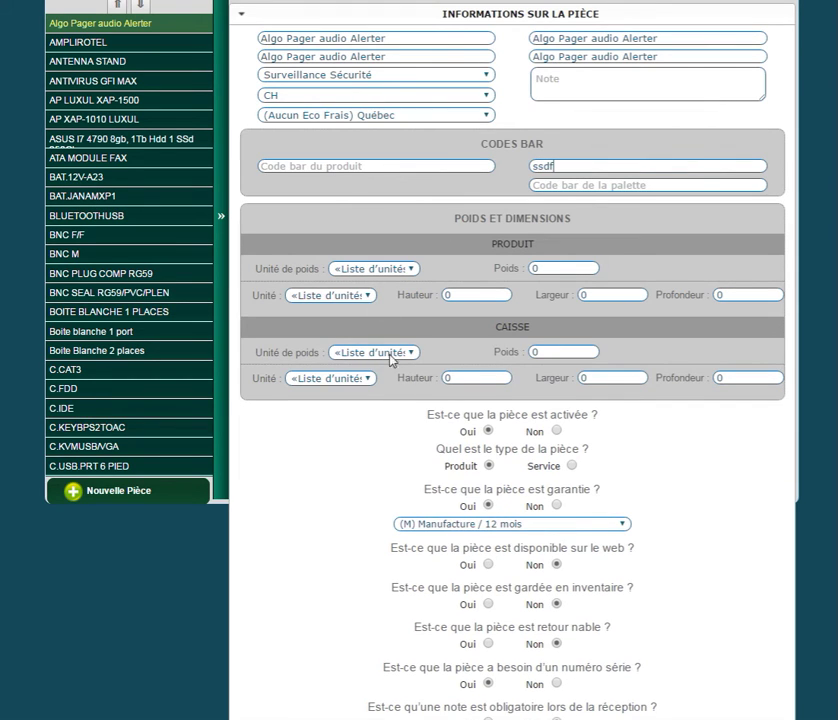
{"action": "left_click", "coordinate": [553, 185]}
{"action": "type", "text": "asd"}
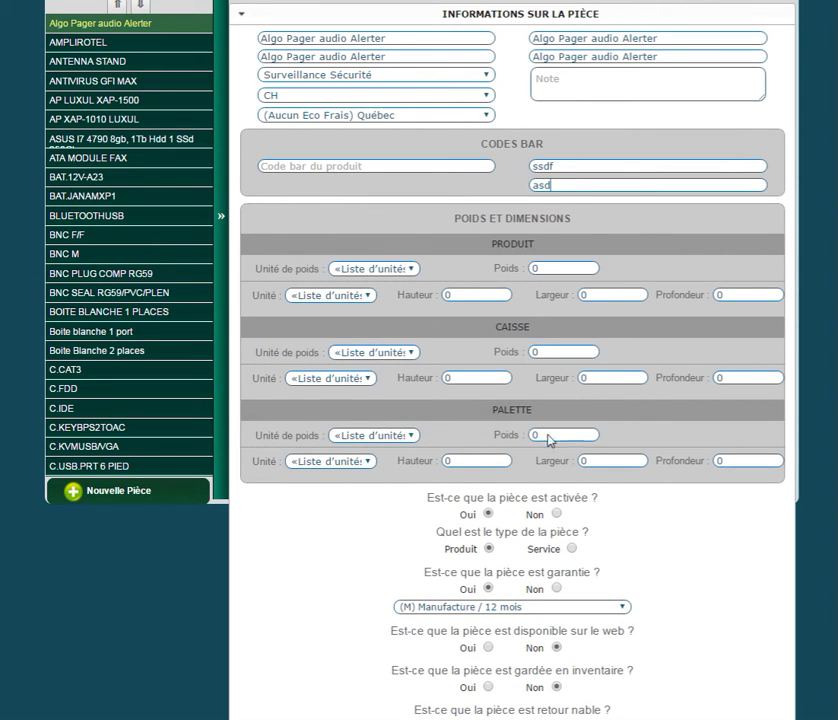
Clear the part's pallet and case barcodes.
{"action": "left_click_drag", "start_coordinate": [557, 187], "coordinate": [516, 190]}
{"action": "key", "text": "BackSpace"}
{"action": "left_click_drag", "start_coordinate": [562, 166], "coordinate": [522, 168]}
{"action": "key", "text": "BackSpace"}
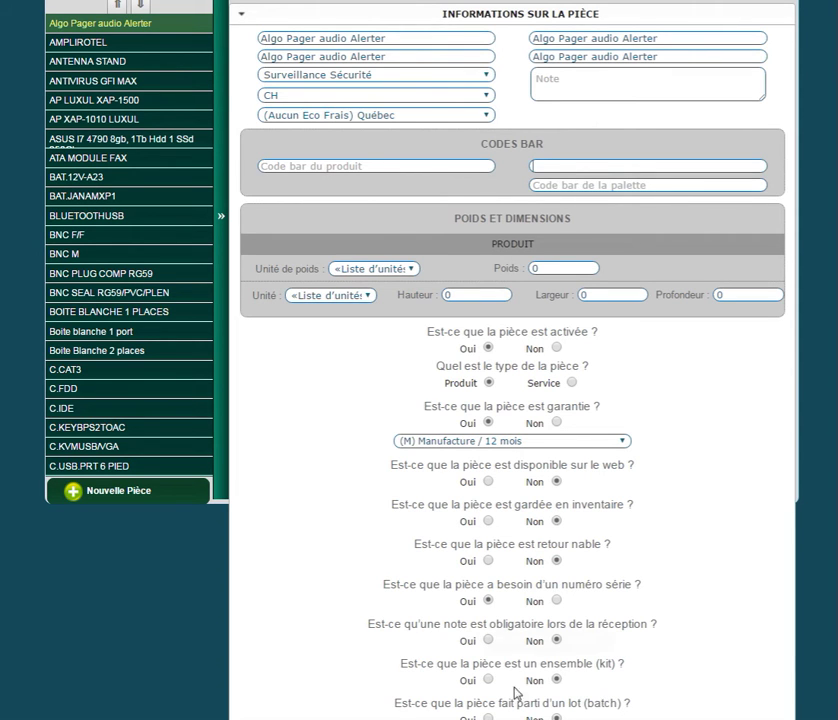
Open the per-user follow-up list with its billing, purchase order, supplier invoice and quote categories.
{"action": "scroll", "coordinate": [557, 692], "scroll_direction": "up", "scroll_amount": 2}
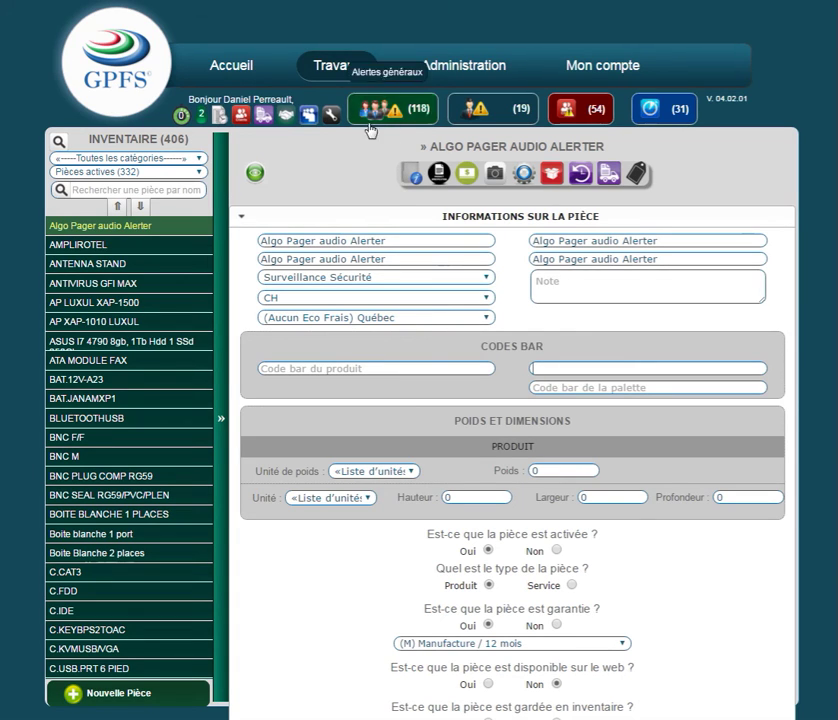
{"action": "left_click", "coordinate": [677, 113]}
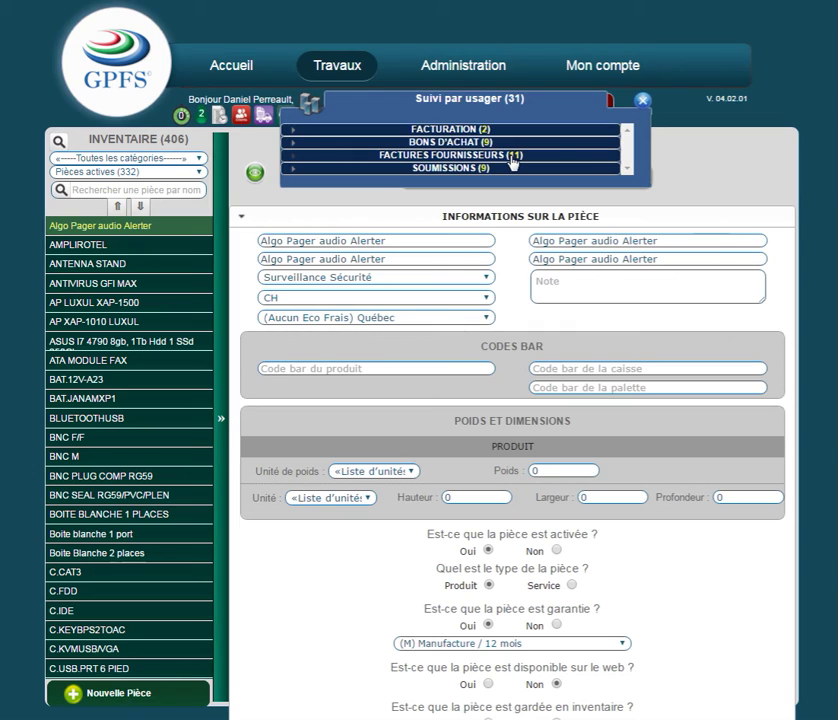
Close the per-user follow-up list and view the activity alerts for inventory, quotes and suppliers (INV/SOU/FOUR).
{"action": "left_click", "coordinate": [642, 99]}
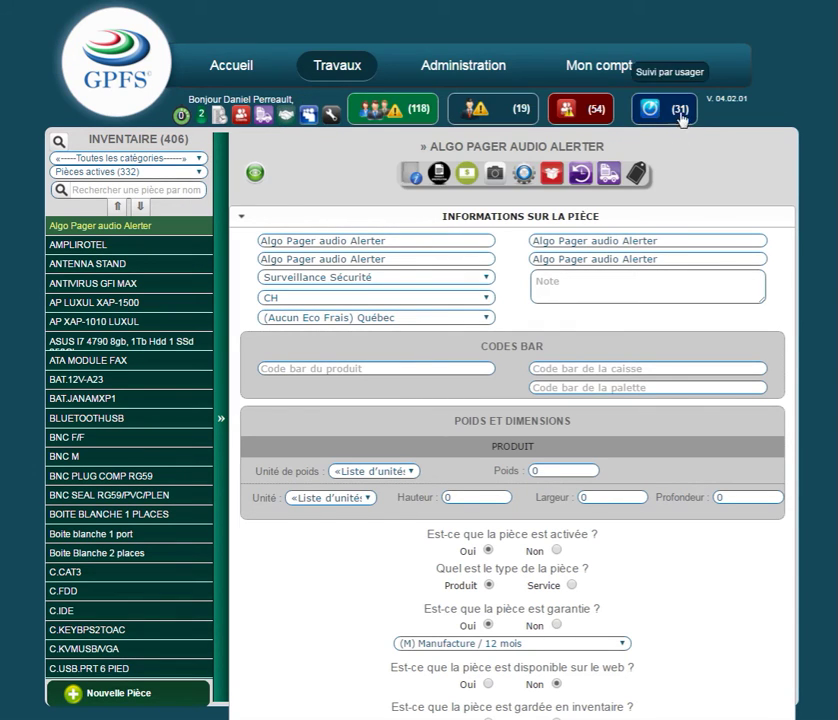
{"action": "left_click", "coordinate": [592, 108]}
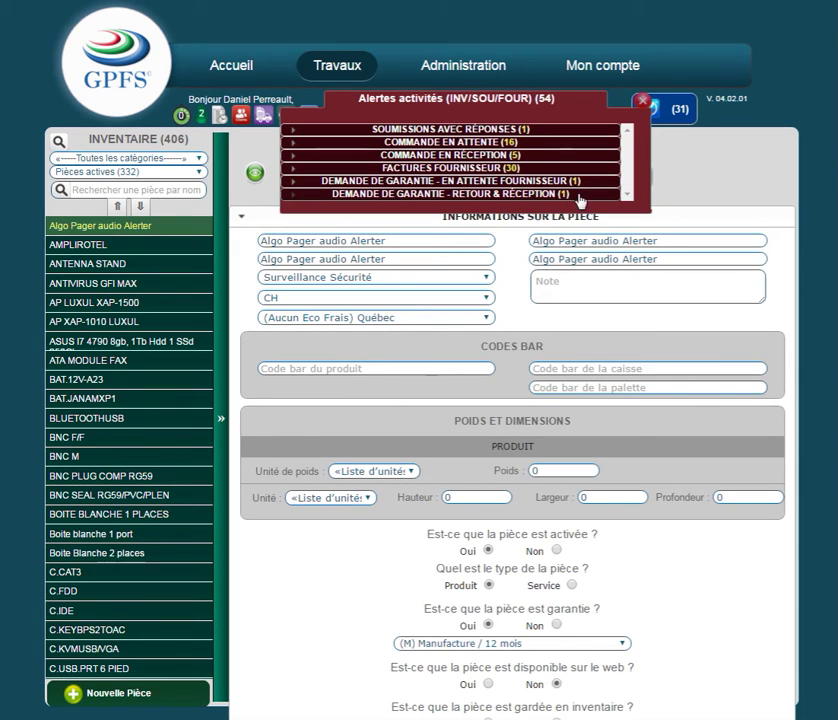
{"action": "left_click", "coordinate": [643, 101]}
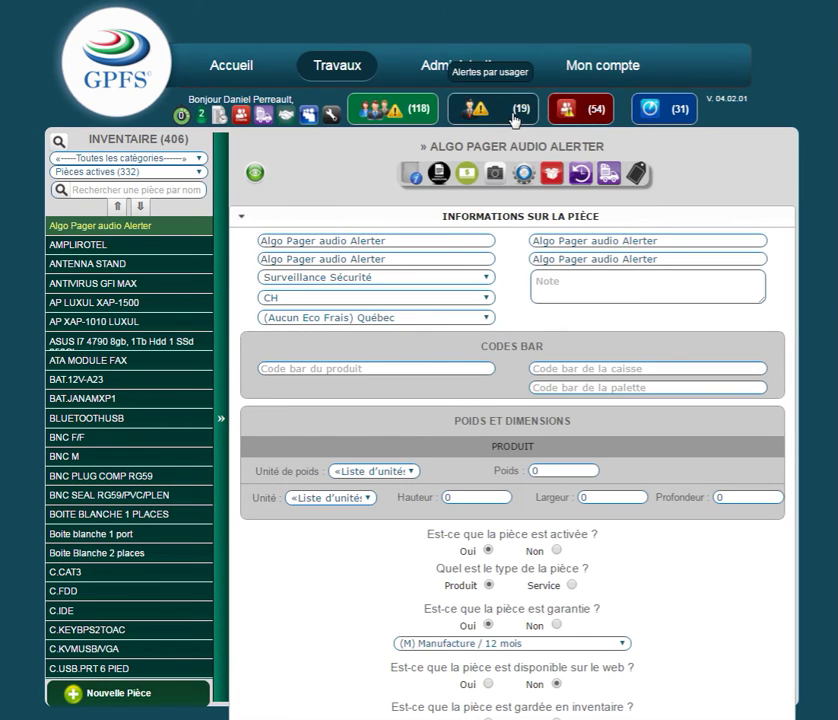
View the overdue (En retard) items in the per-user alerts, then close the list.
{"action": "left_click", "coordinate": [513, 118]}
{"action": "left_click", "coordinate": [308, 133]}
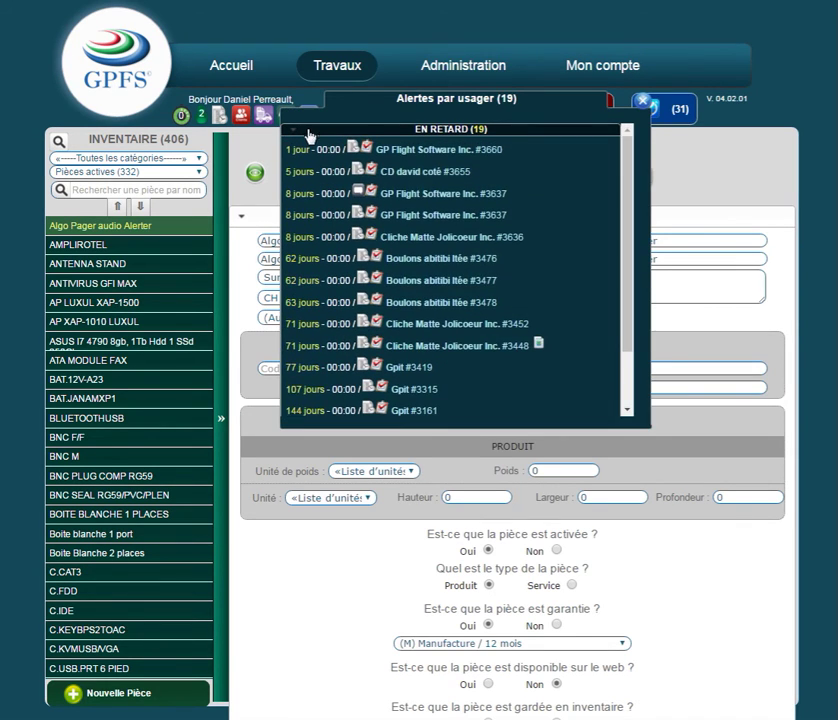
{"action": "left_click", "coordinate": [643, 103]}
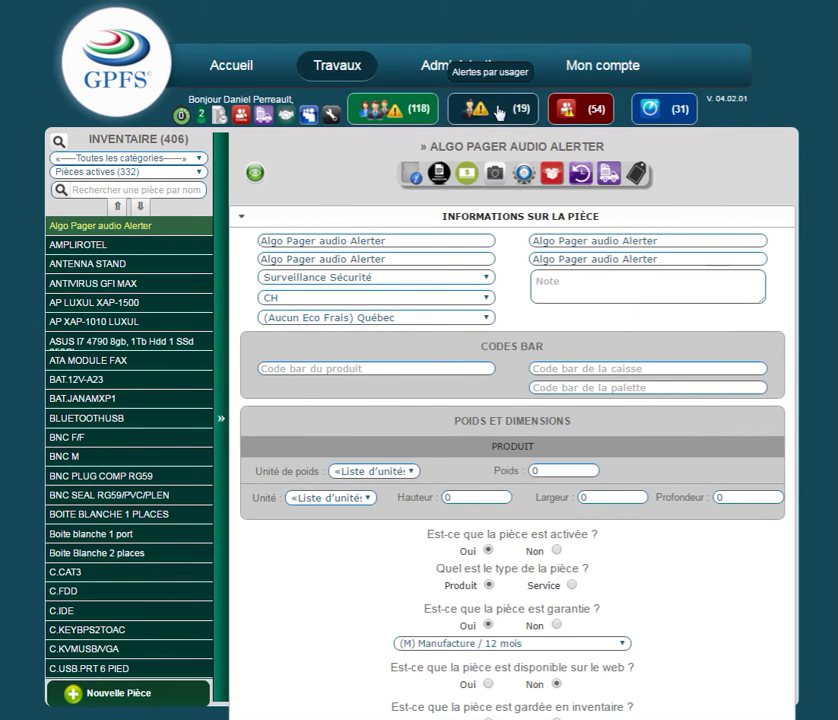
View the general alerts and the company-wide alerts, then close the alert list.
{"action": "left_click", "coordinate": [410, 112]}
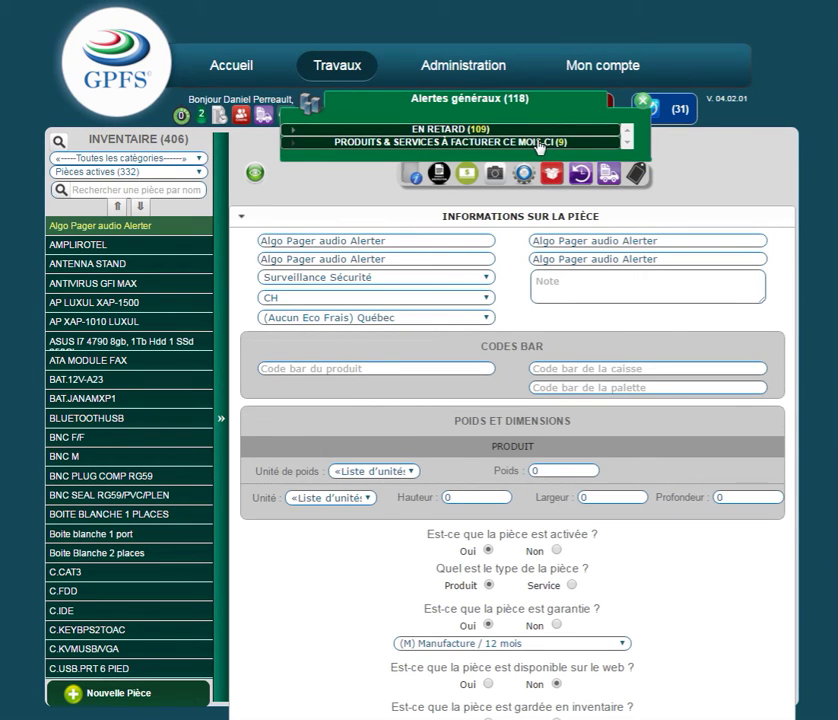
{"action": "left_click", "coordinate": [311, 106]}
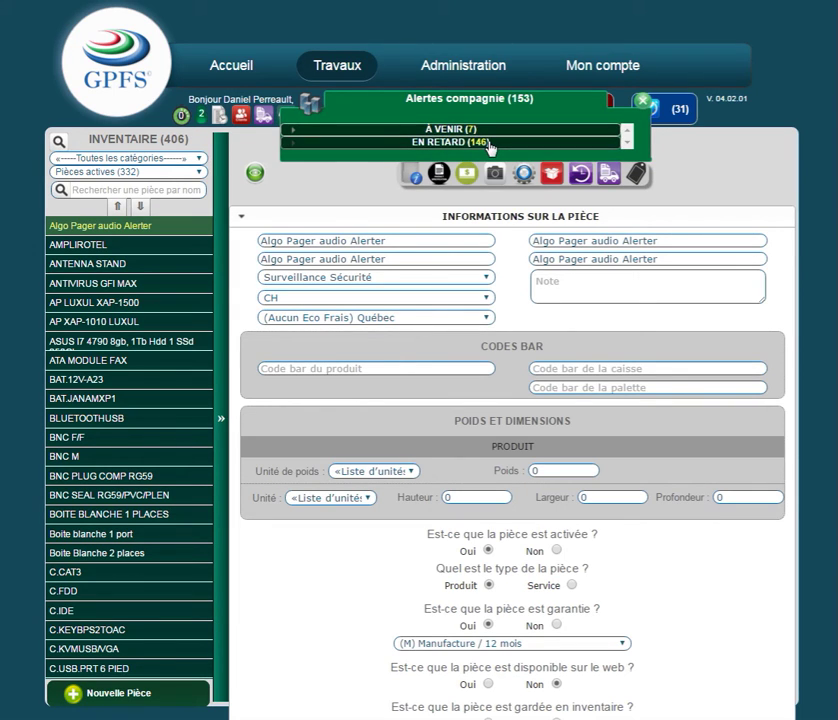
{"action": "left_click", "coordinate": [643, 104]}
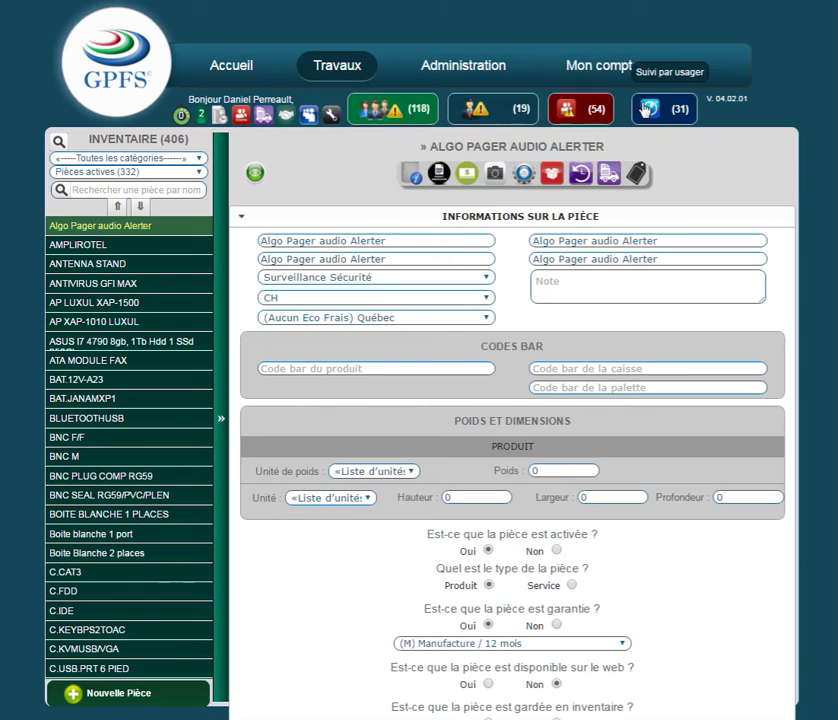
{"action": "left_click", "coordinate": [643, 105]}
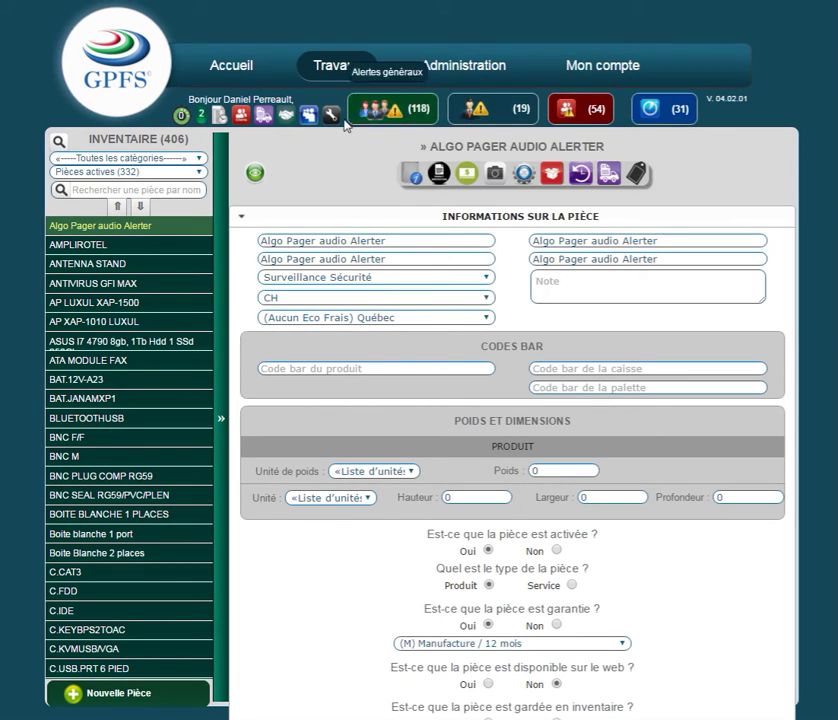
In the Factures billing page, select a client with billable items and list that client's chargeable items for all dates.
{"action": "mouse_move", "coordinate": [337, 68]}
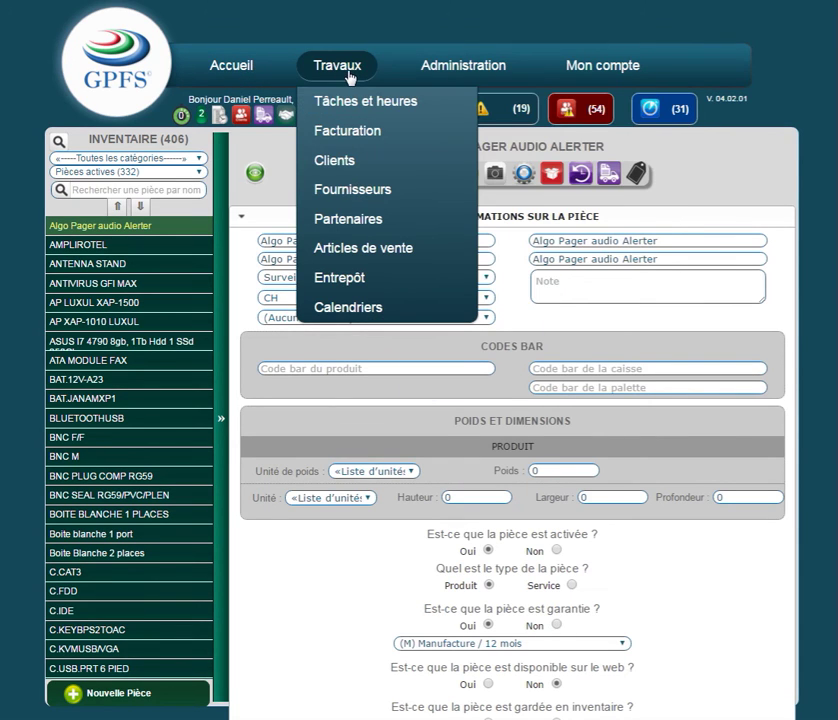
{"action": "mouse_move", "coordinate": [347, 107]}
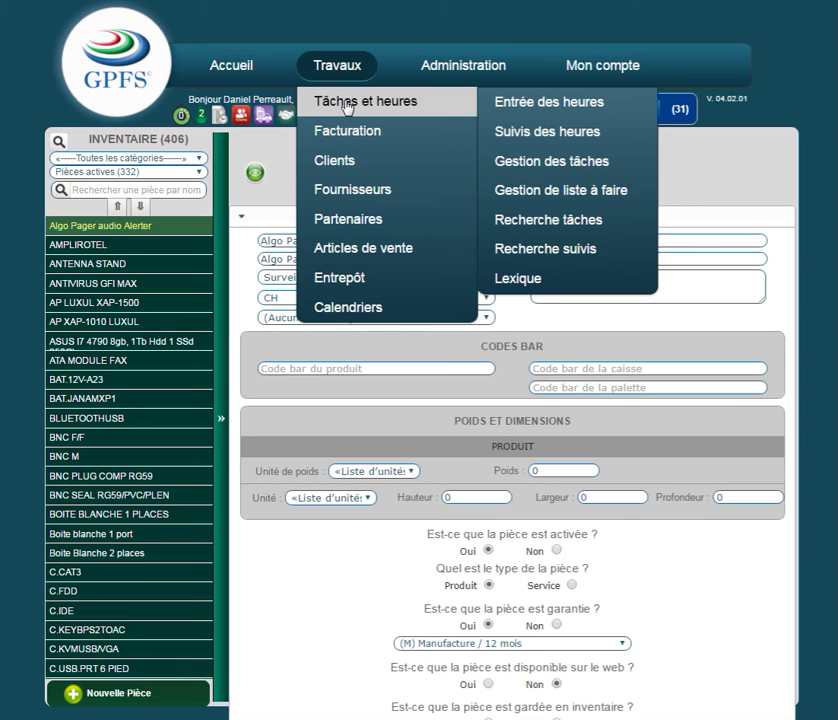
{"action": "mouse_move", "coordinate": [348, 137]}
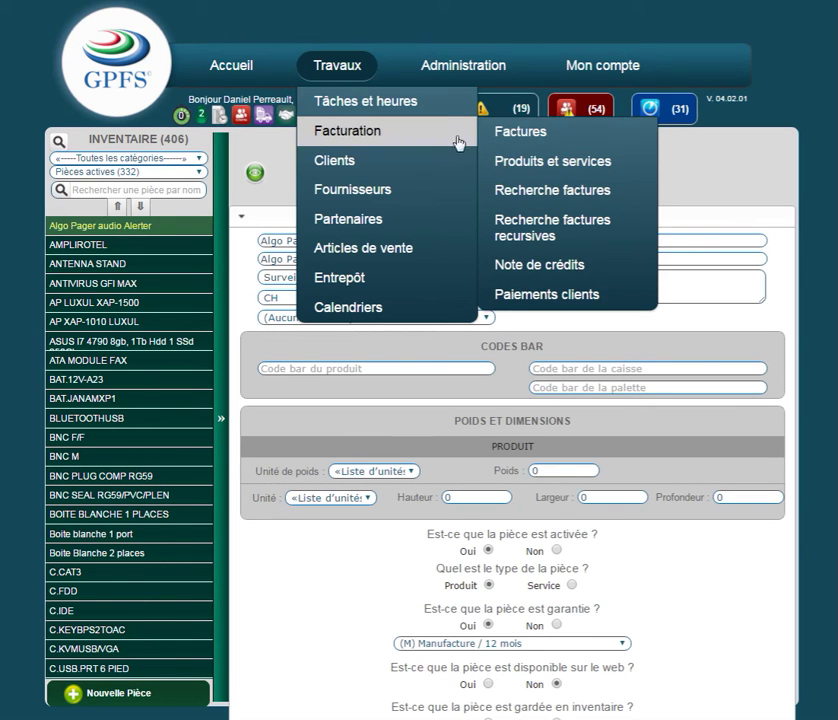
{"action": "left_click", "coordinate": [518, 140]}
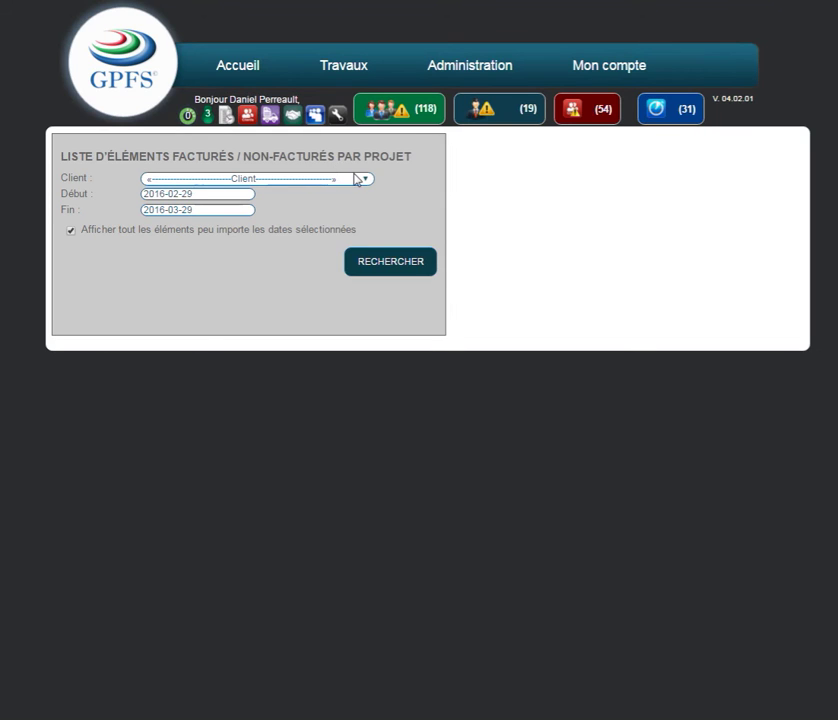
{"action": "left_click", "coordinate": [366, 180]}
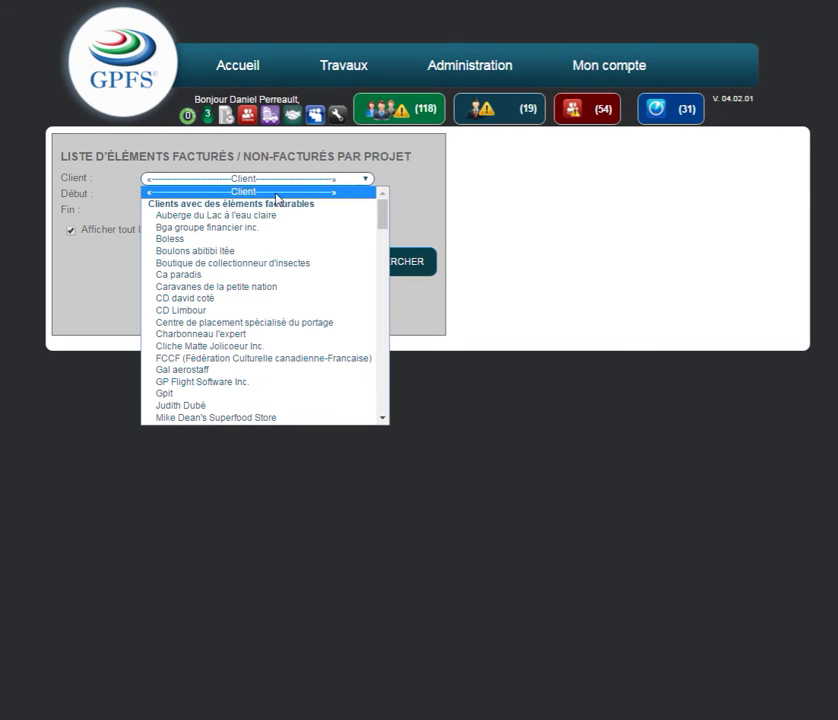
{"action": "left_click", "coordinate": [196, 300]}
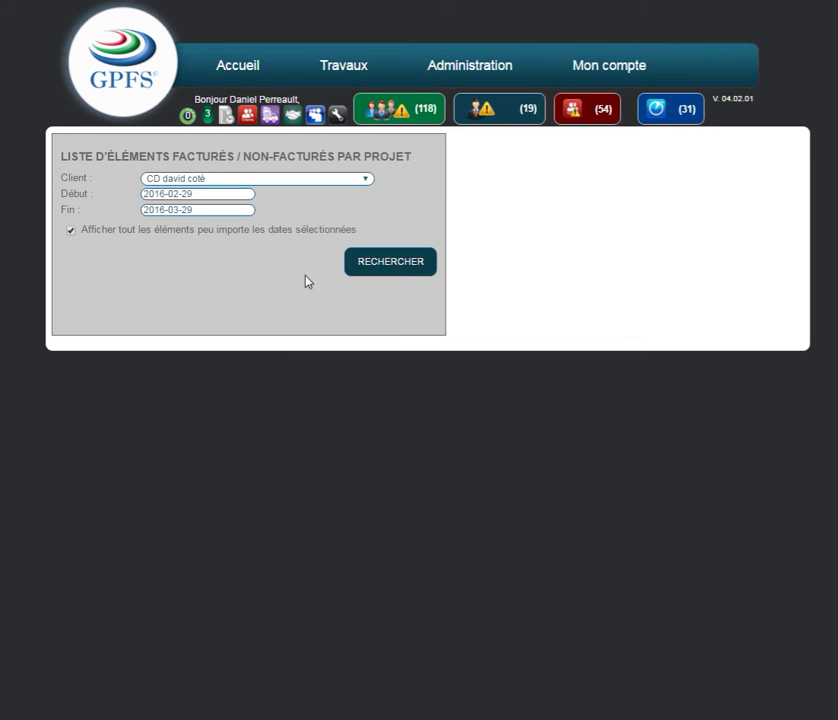
{"action": "left_click", "coordinate": [390, 262]}
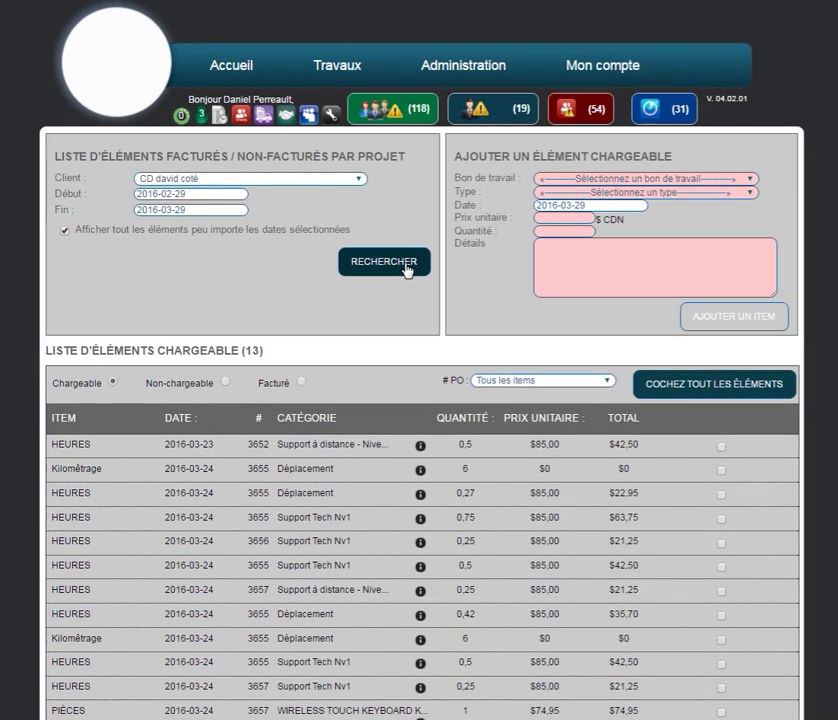
{"action": "scroll", "coordinate": [585, 470], "scroll_direction": "down", "scroll_amount": 1}
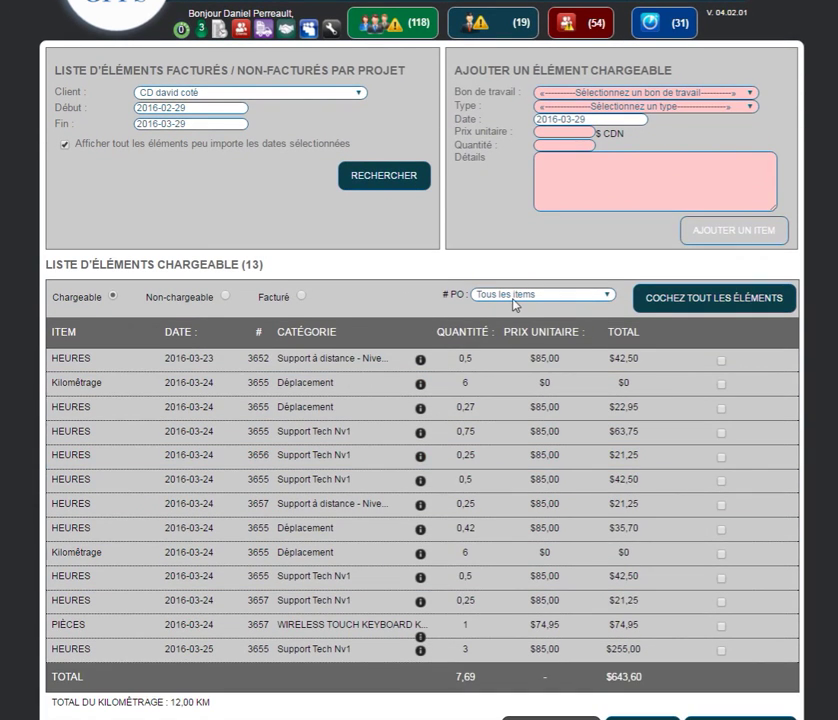
{"action": "scroll", "coordinate": [470, 420], "scroll_direction": "up", "scroll_amount": 1}
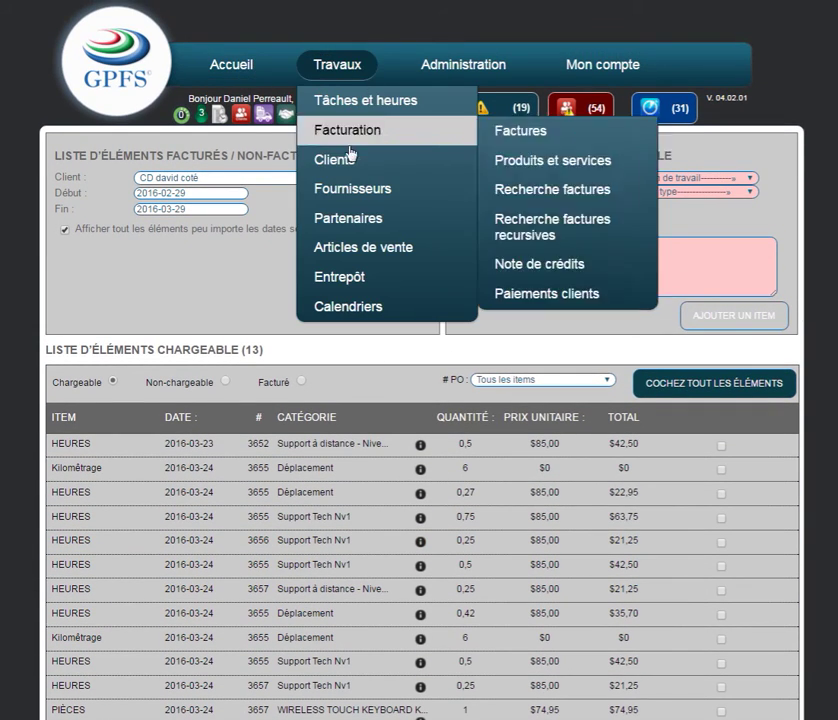
Examine the functions offered under Travaux for billing, clients, suppliers, partners and sale articles.
{"action": "mouse_move", "coordinate": [380, 130]}
{"action": "mouse_move", "coordinate": [345, 160]}
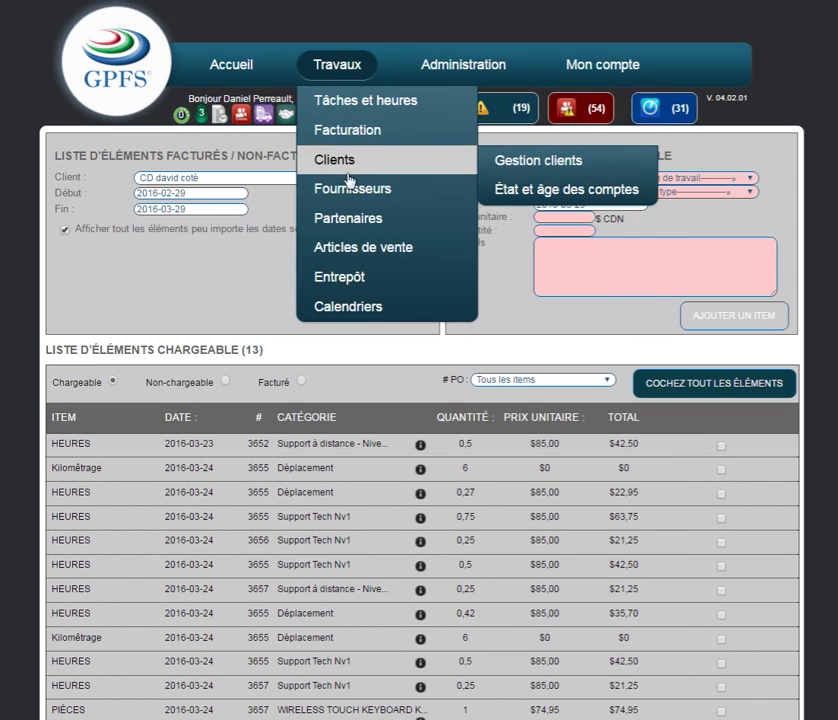
{"action": "mouse_move", "coordinate": [434, 184]}
{"action": "mouse_move", "coordinate": [533, 196]}
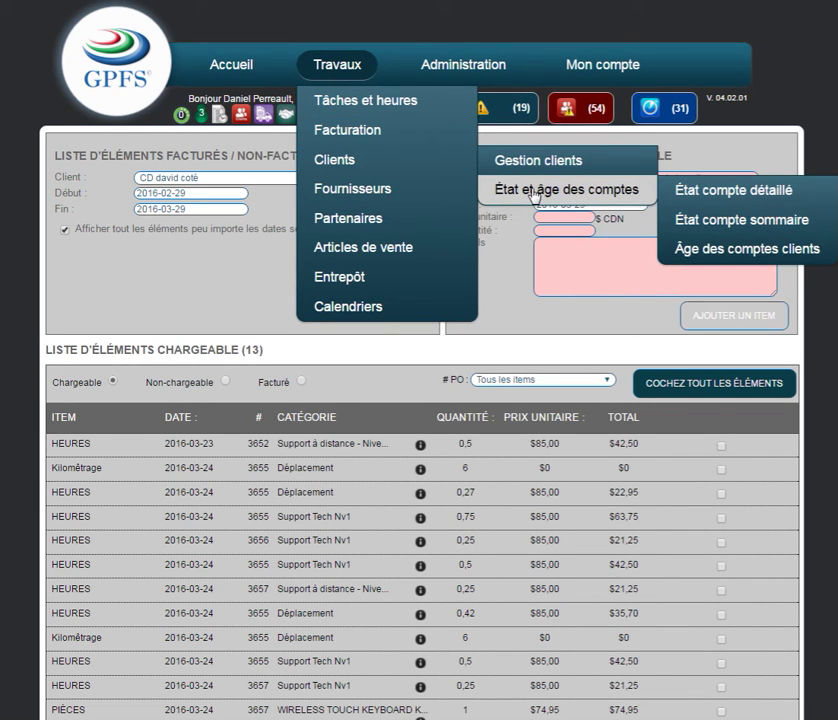
{"action": "mouse_move", "coordinate": [386, 193]}
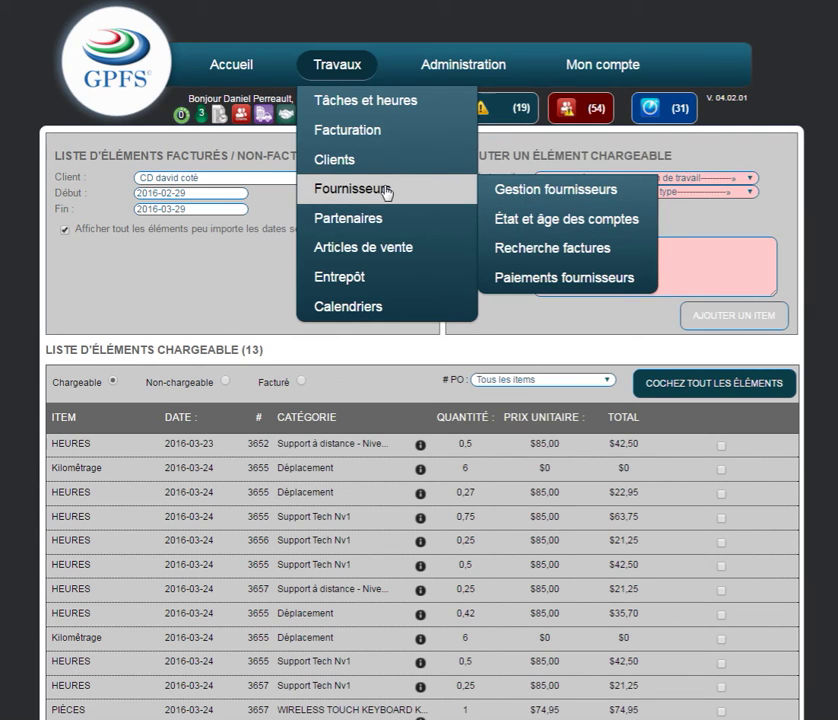
{"action": "mouse_move", "coordinate": [530, 227]}
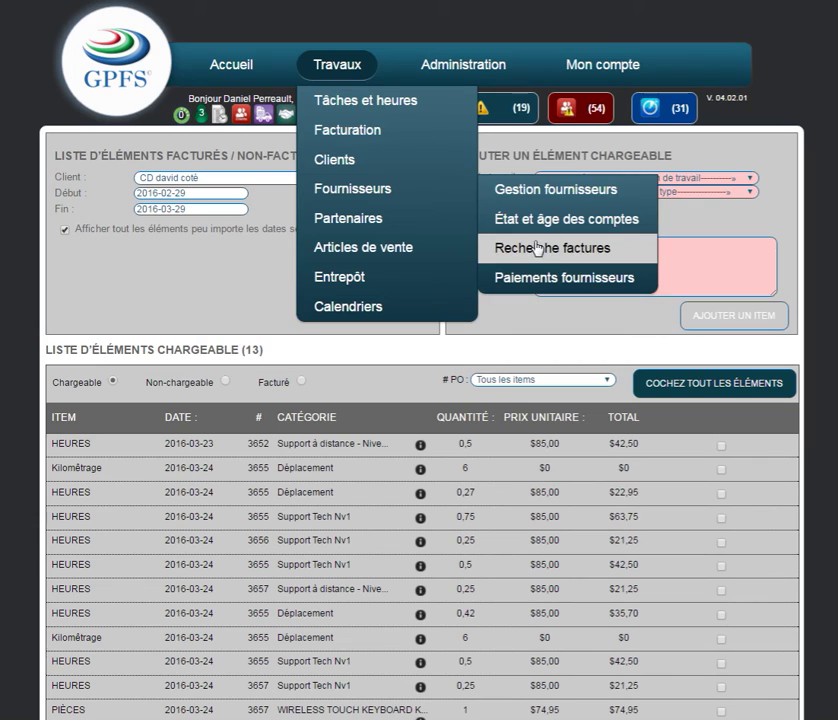
{"action": "mouse_move", "coordinate": [426, 224]}
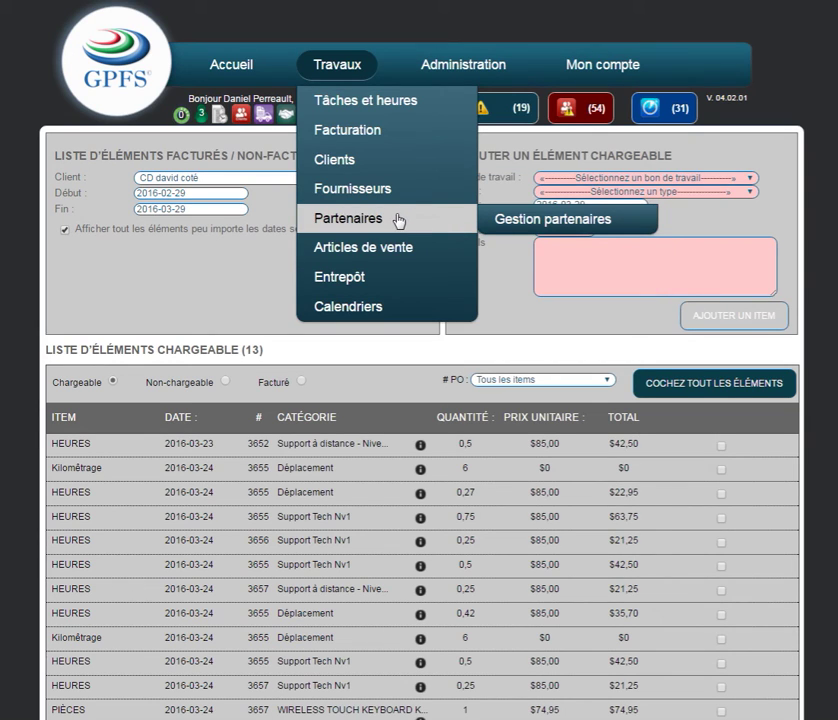
{"action": "mouse_move", "coordinate": [397, 257]}
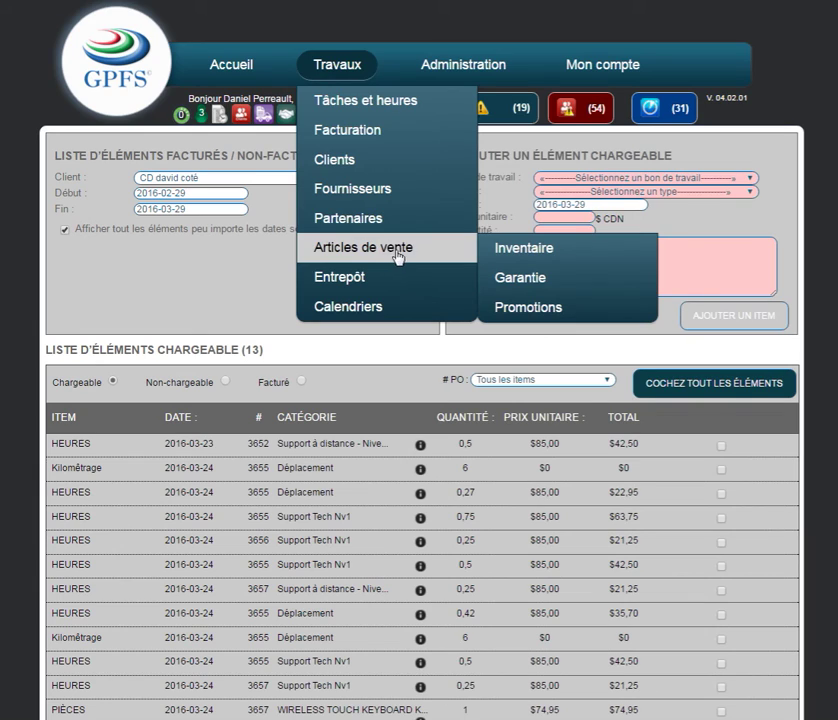
Open the Garantie parts warranty tracking form and search it for the client Dragon Sécurité.
{"action": "mouse_move", "coordinate": [513, 258]}
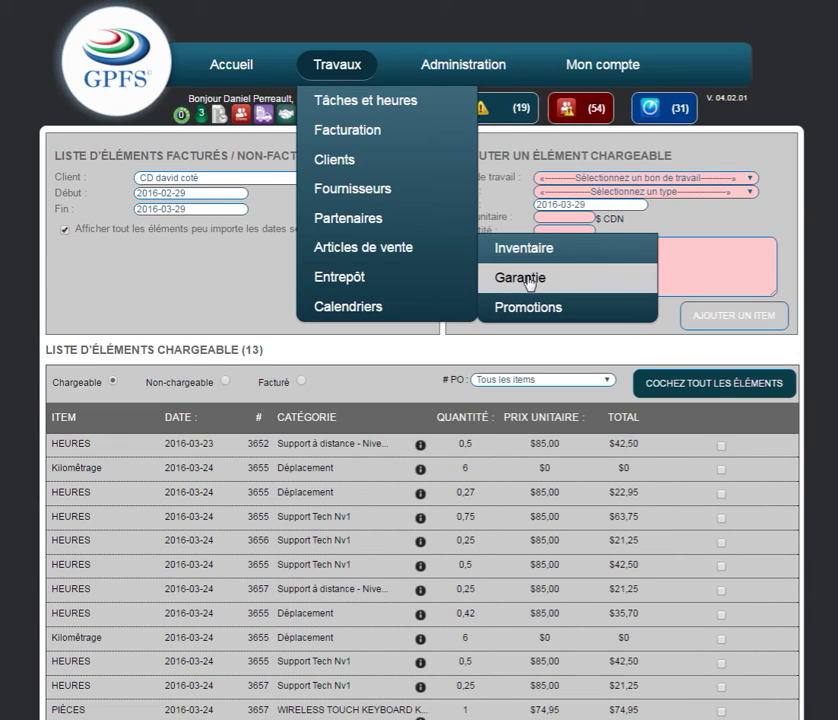
{"action": "left_click", "coordinate": [529, 280]}
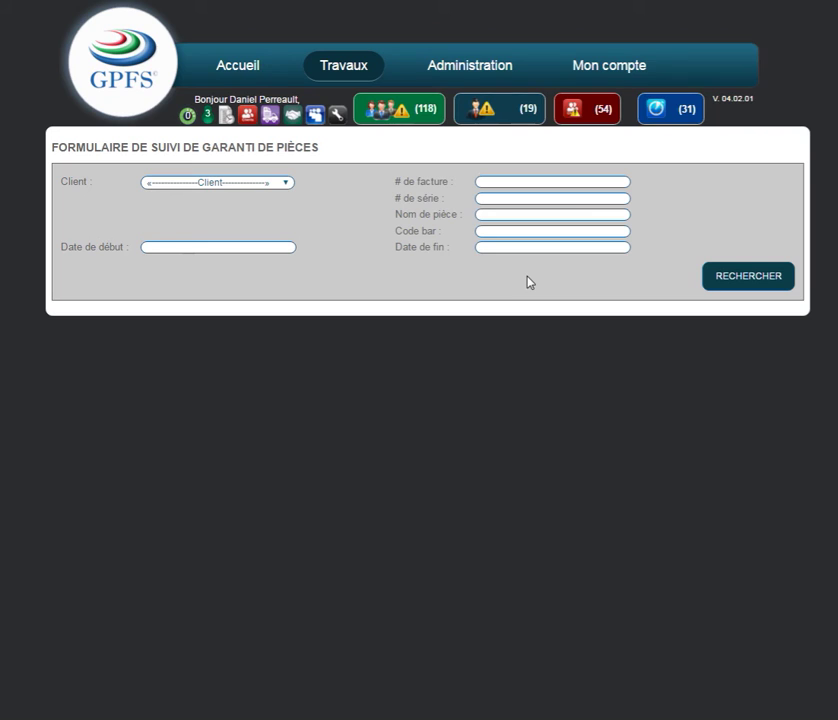
{"action": "left_click", "coordinate": [284, 183]}
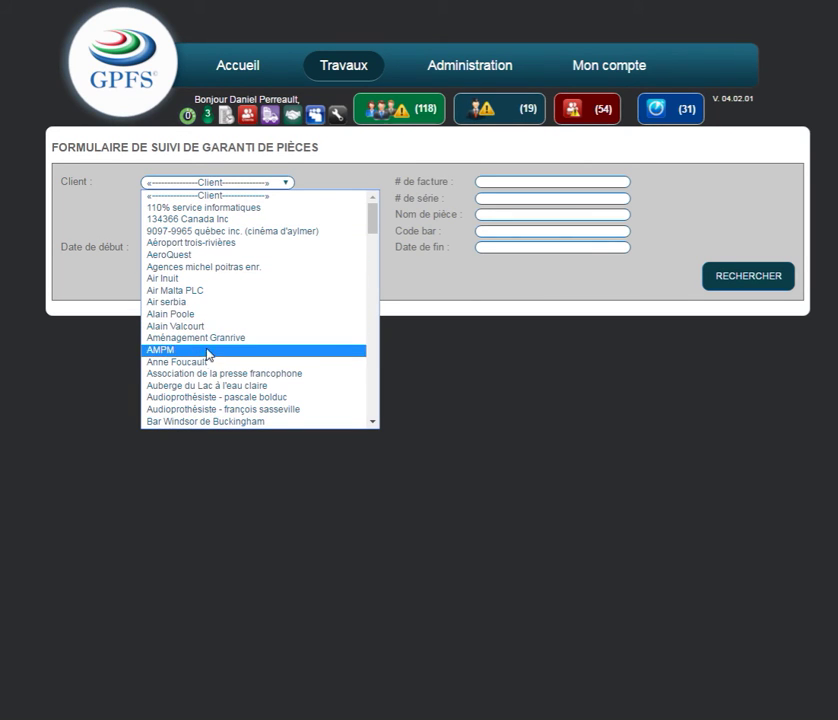
{"action": "scroll", "coordinate": [208, 372], "scroll_direction": "down", "scroll_amount": 3}
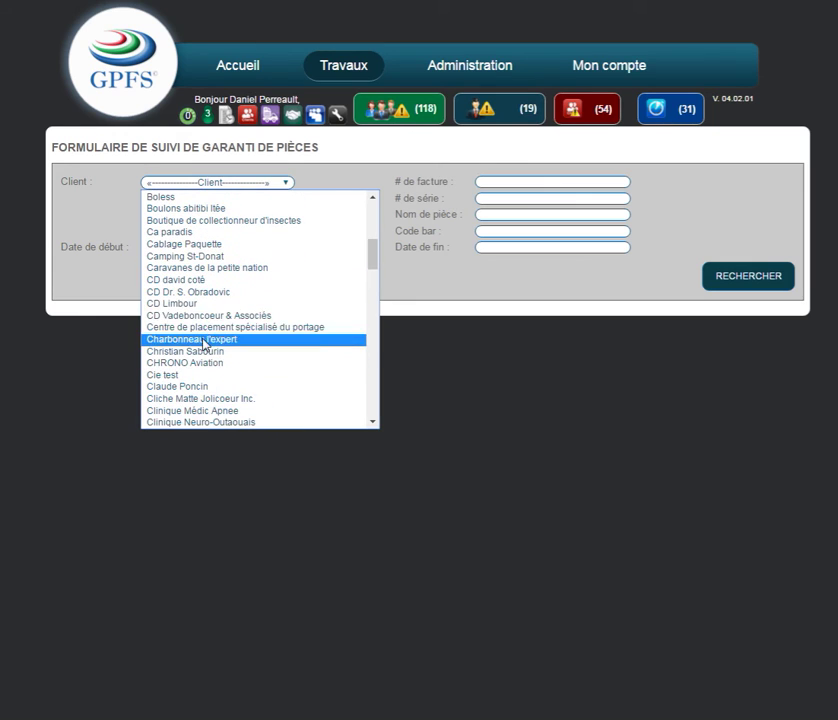
{"action": "scroll", "coordinate": [222, 330], "scroll_direction": "down", "scroll_amount": 4}
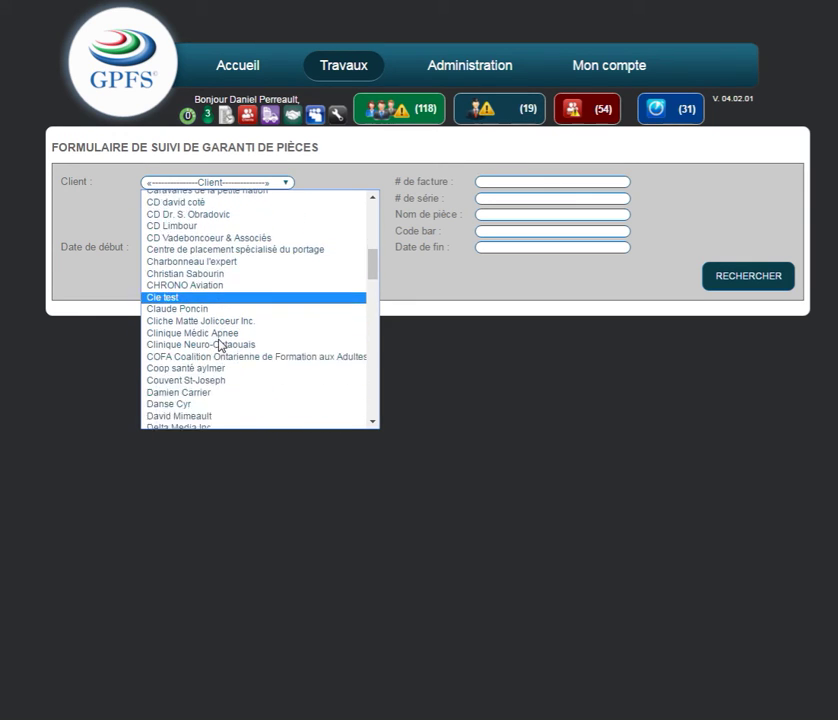
{"action": "scroll", "coordinate": [218, 340], "scroll_direction": "up", "scroll_amount": 8}
{"action": "scroll", "coordinate": [216, 345], "scroll_direction": "down", "scroll_amount": 11}
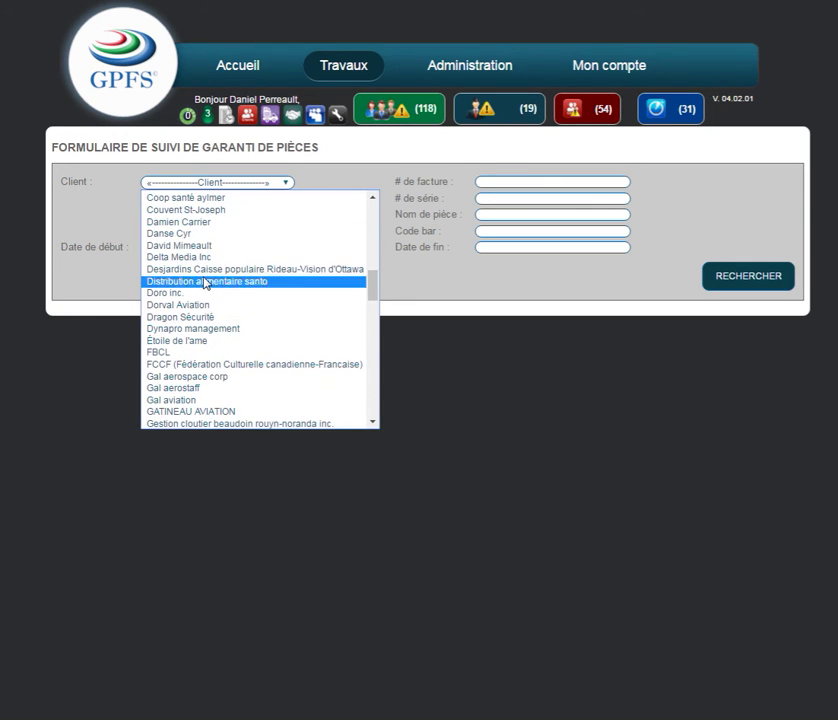
{"action": "scroll", "coordinate": [204, 258], "scroll_direction": "up", "scroll_amount": 2}
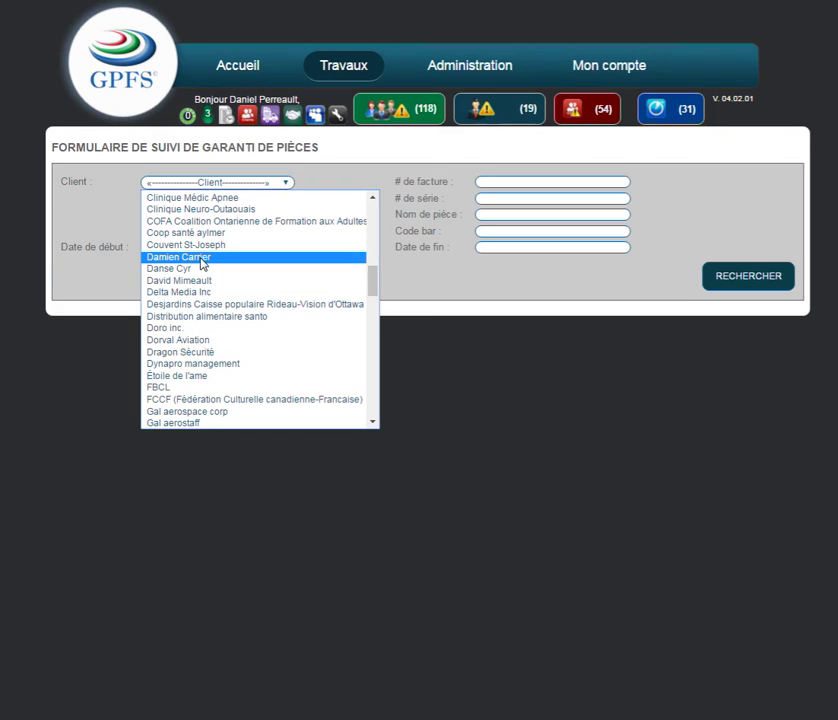
{"action": "left_click", "coordinate": [196, 351]}
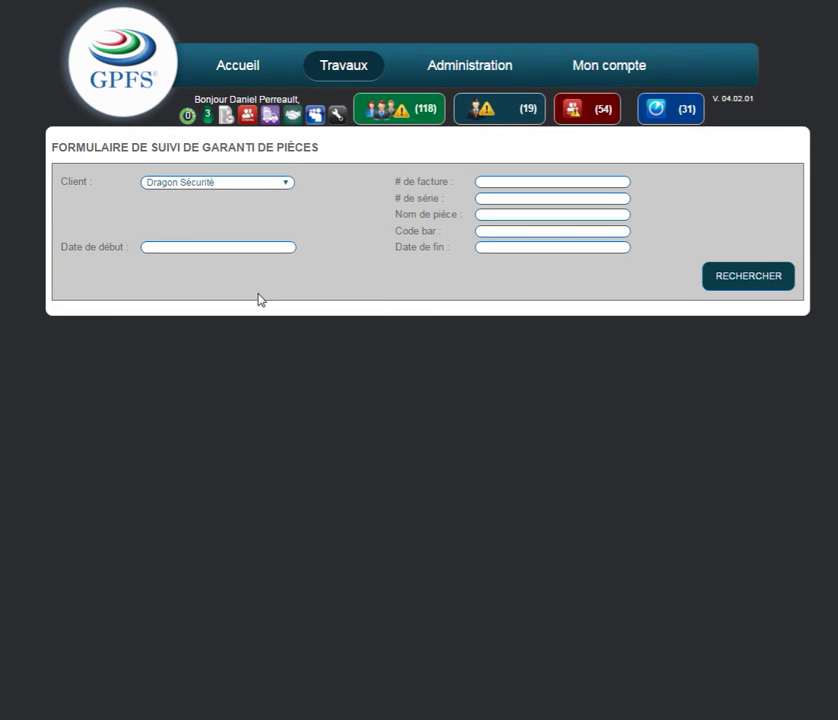
{"action": "left_click", "coordinate": [745, 283]}
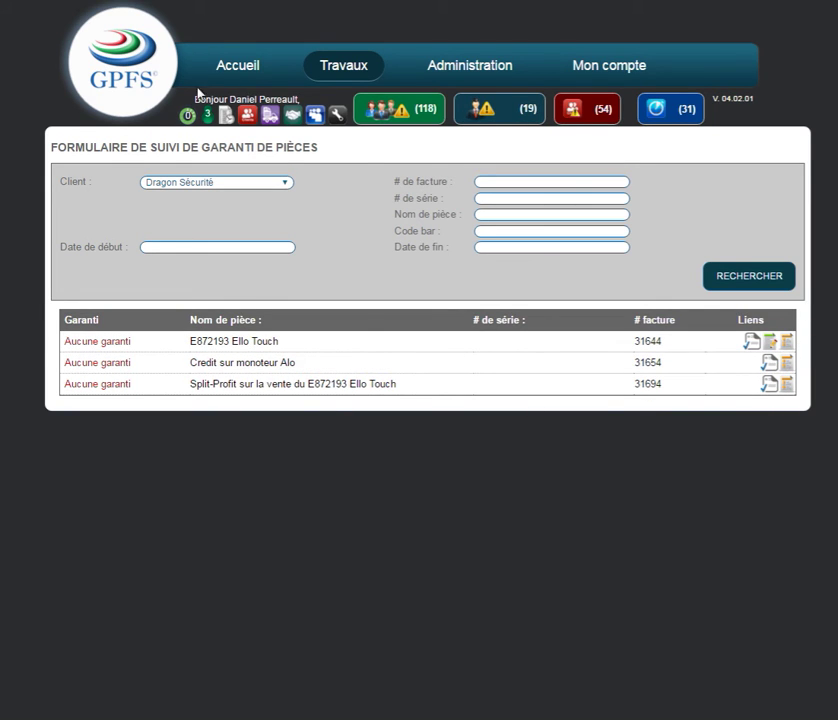
Open the Promotions page for sale articles and display the Fête du canada promotion.
{"action": "mouse_move", "coordinate": [355, 88]}
{"action": "mouse_move", "coordinate": [372, 189]}
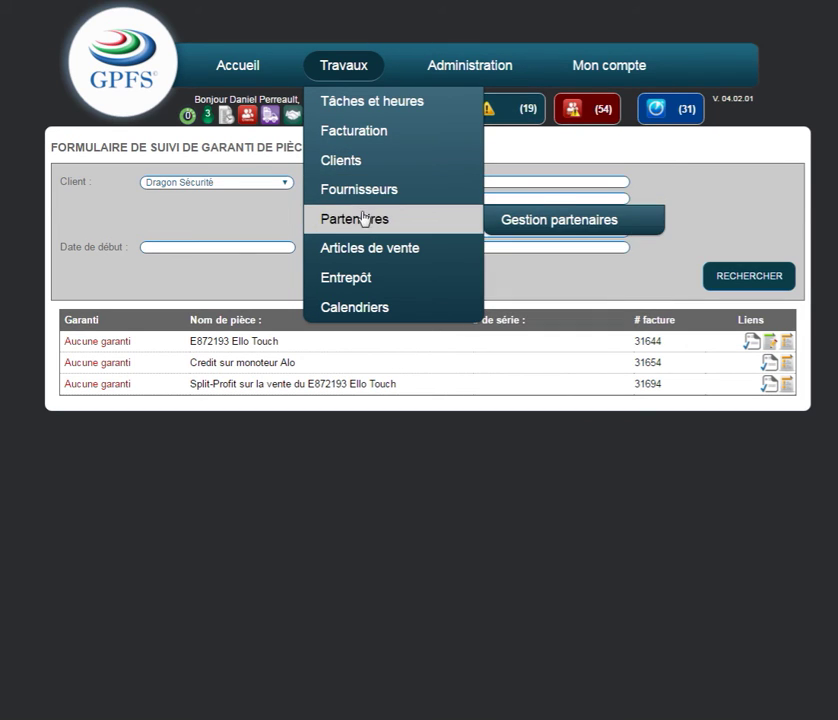
{"action": "mouse_move", "coordinate": [363, 252]}
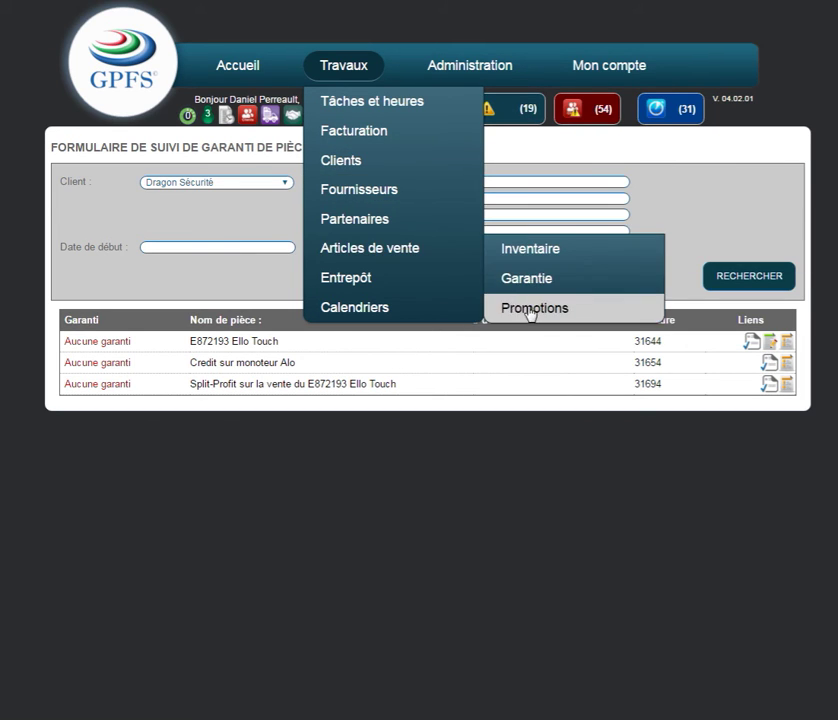
{"action": "left_click", "coordinate": [530, 310]}
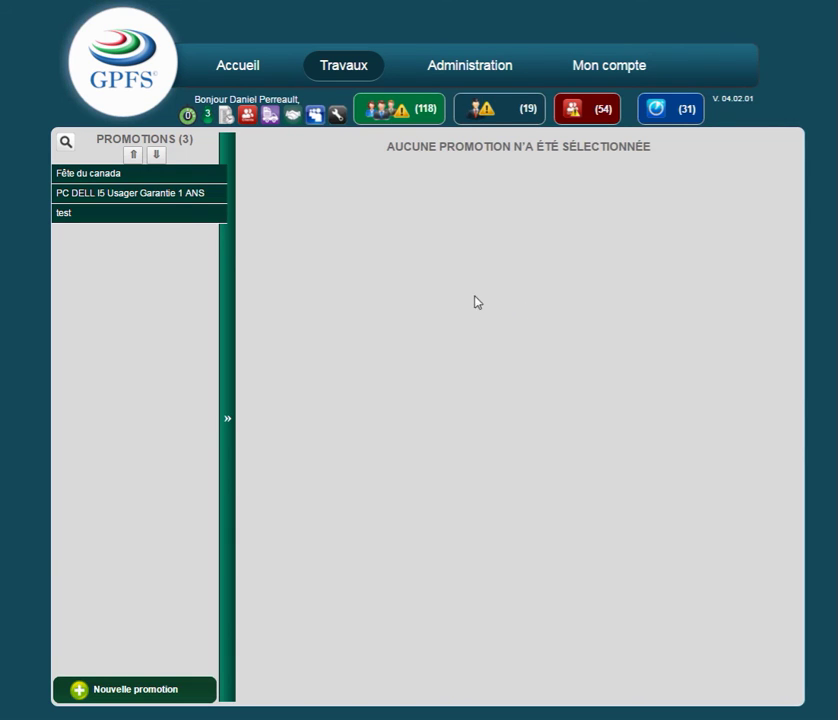
{"action": "left_click", "coordinate": [96, 177]}
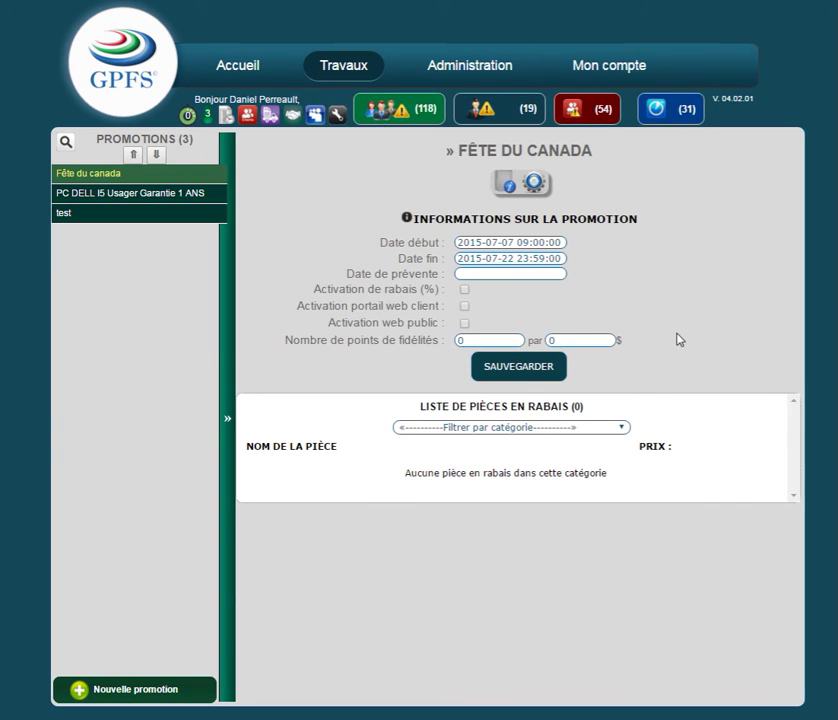
Review the calendar types offered under Travaux and open the tax management page under Administration.
{"action": "mouse_move", "coordinate": [318, 52]}
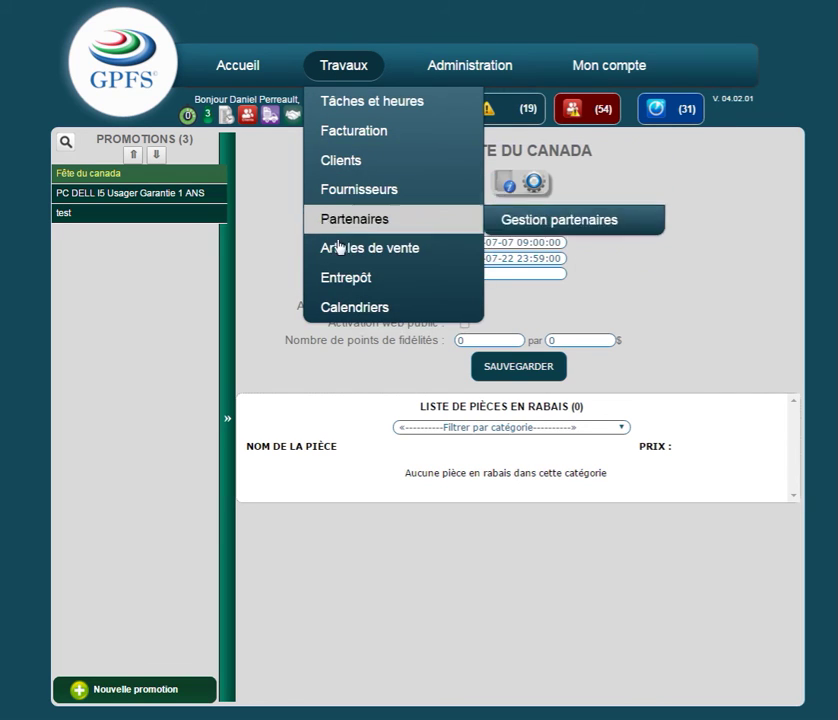
{"action": "mouse_move", "coordinate": [372, 313]}
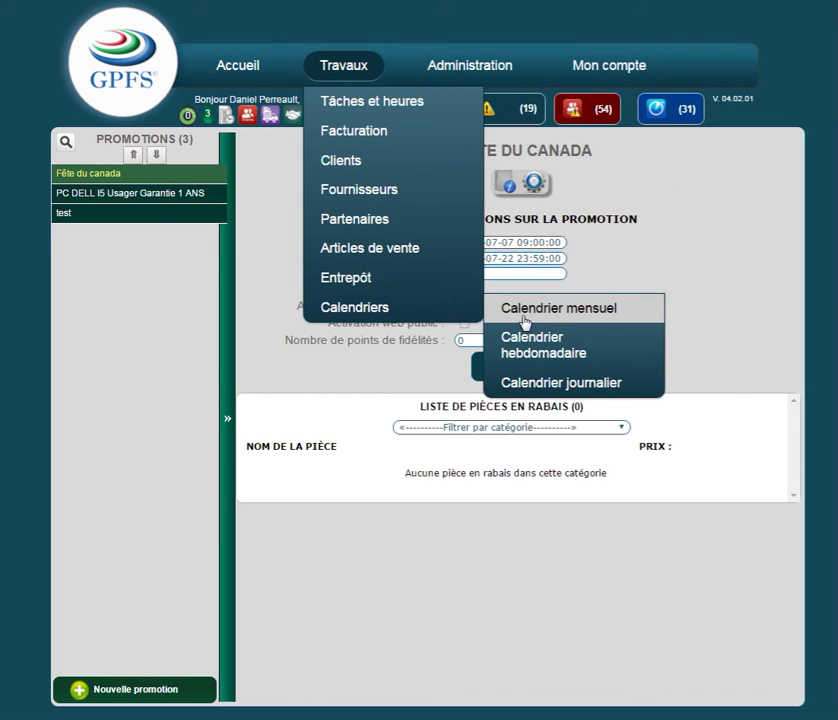
{"action": "mouse_move", "coordinate": [465, 76]}
{"action": "mouse_move", "coordinate": [482, 105]}
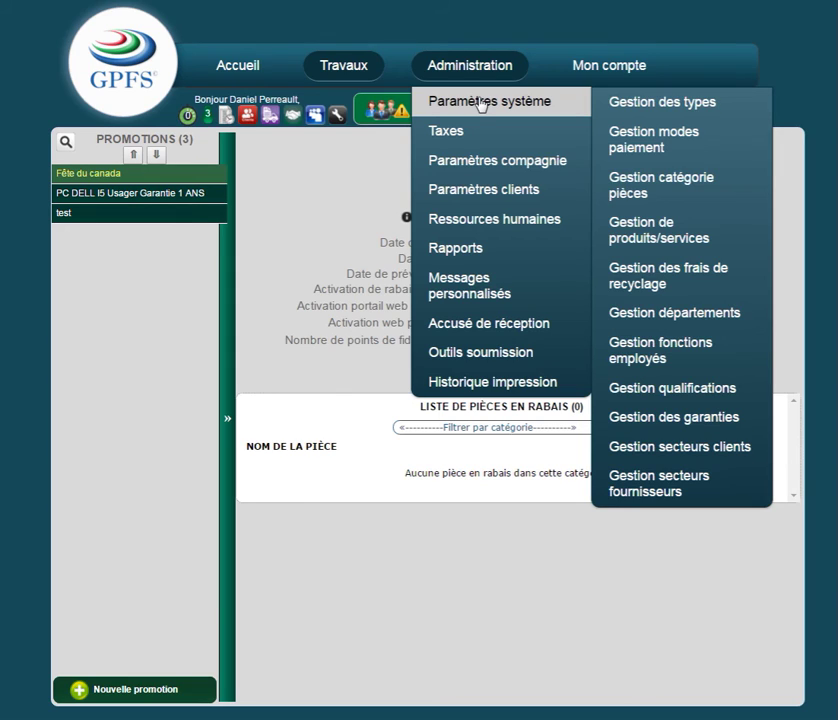
{"action": "mouse_move", "coordinate": [467, 136]}
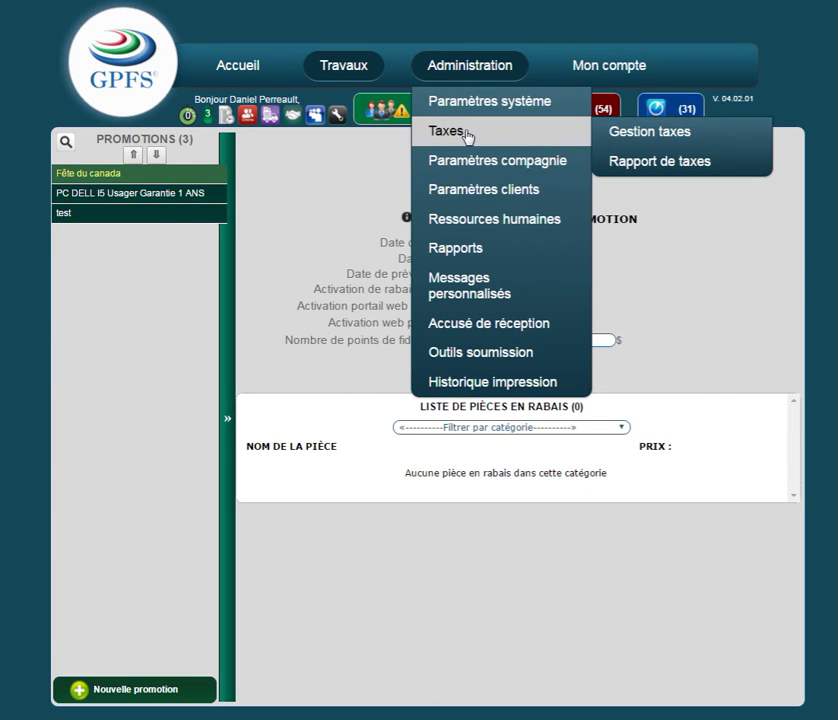
{"action": "left_click", "coordinate": [639, 140]}
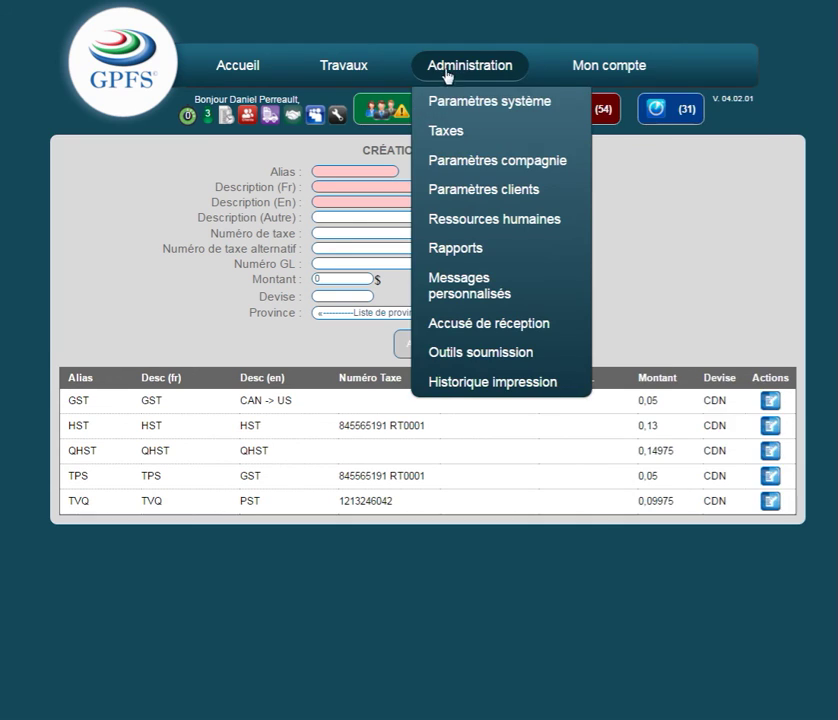
Examine the Administration functions for taxes, company settings, client settings, human resources and reports.
{"action": "mouse_move", "coordinate": [467, 143]}
{"action": "mouse_move", "coordinate": [484, 165]}
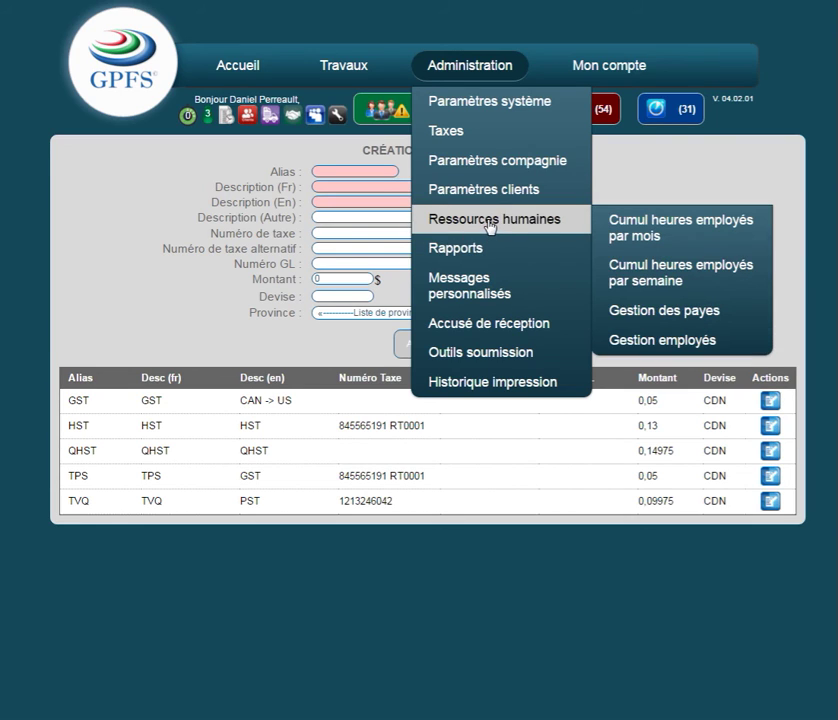
{"action": "mouse_move", "coordinate": [497, 200]}
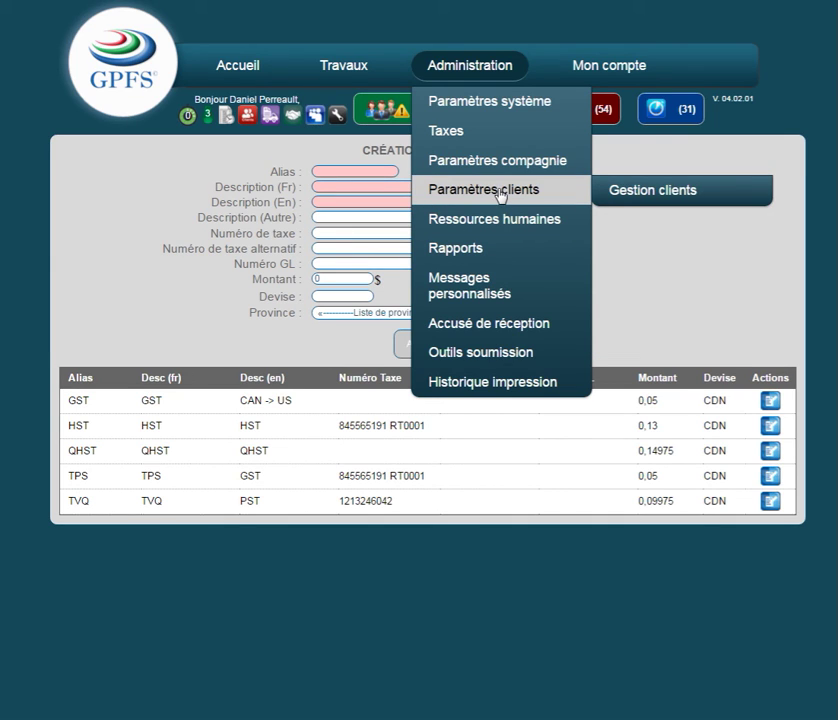
{"action": "mouse_move", "coordinate": [493, 222]}
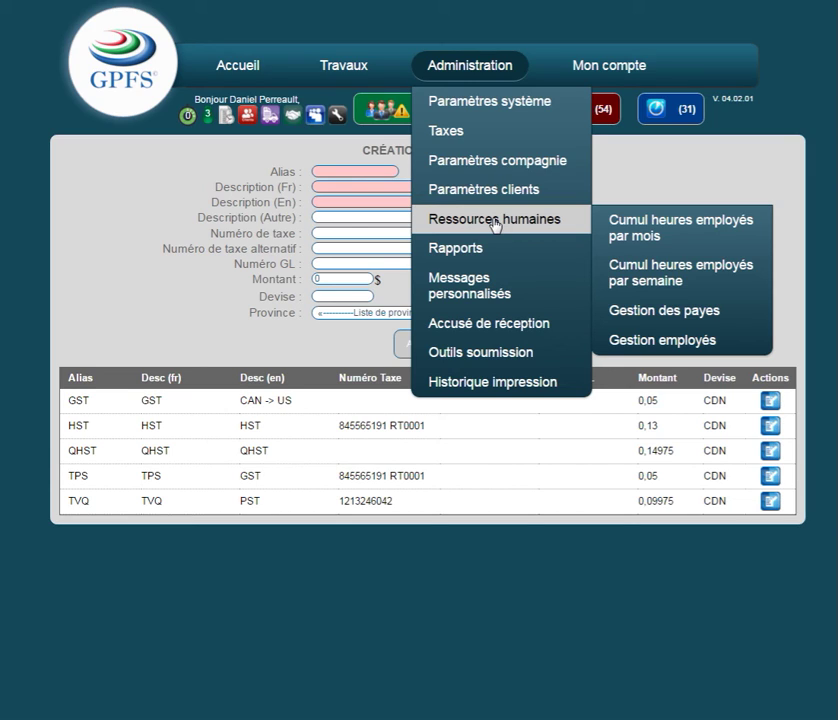
{"action": "mouse_move", "coordinate": [474, 253]}
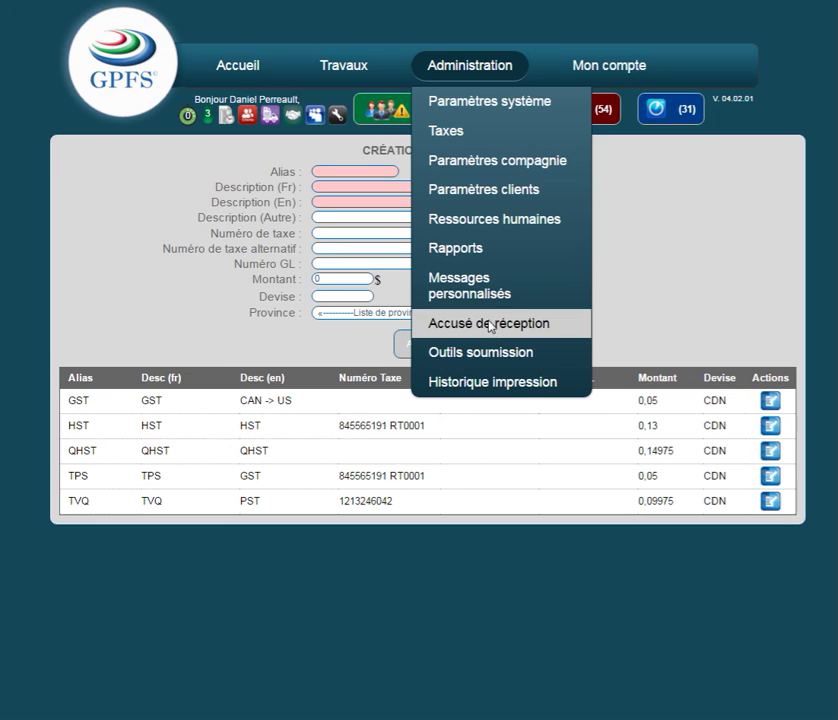
Open the Accusé de réception page and list the acknowledgements of type Factures.
{"action": "left_click", "coordinate": [489, 325]}
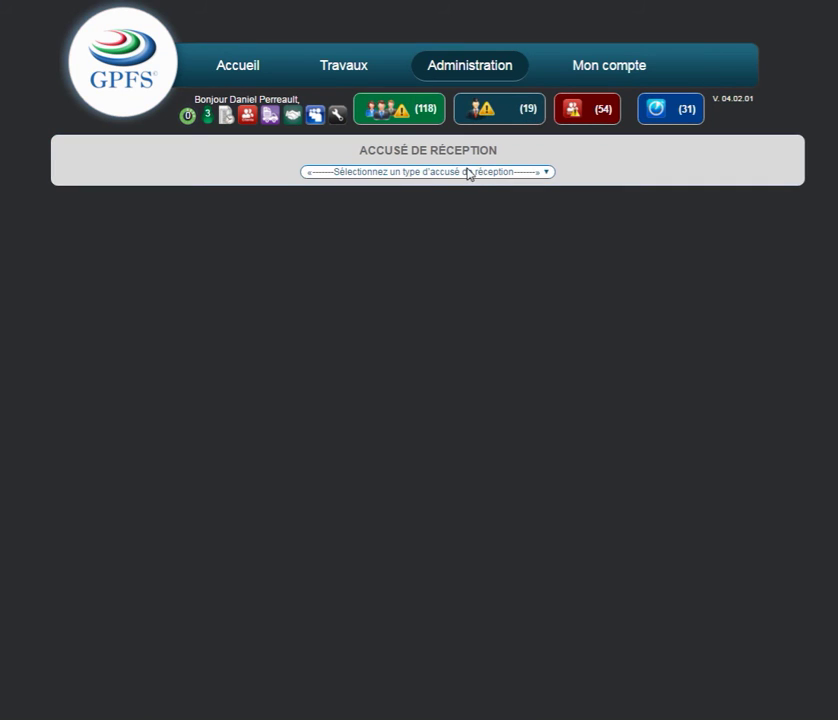
{"action": "left_click", "coordinate": [475, 176]}
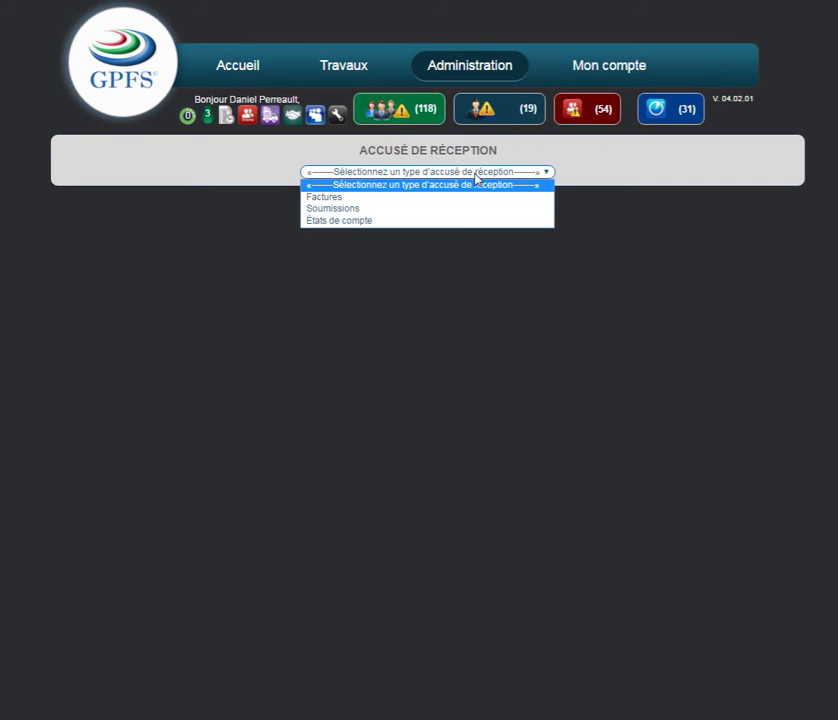
{"action": "left_click", "coordinate": [331, 199]}
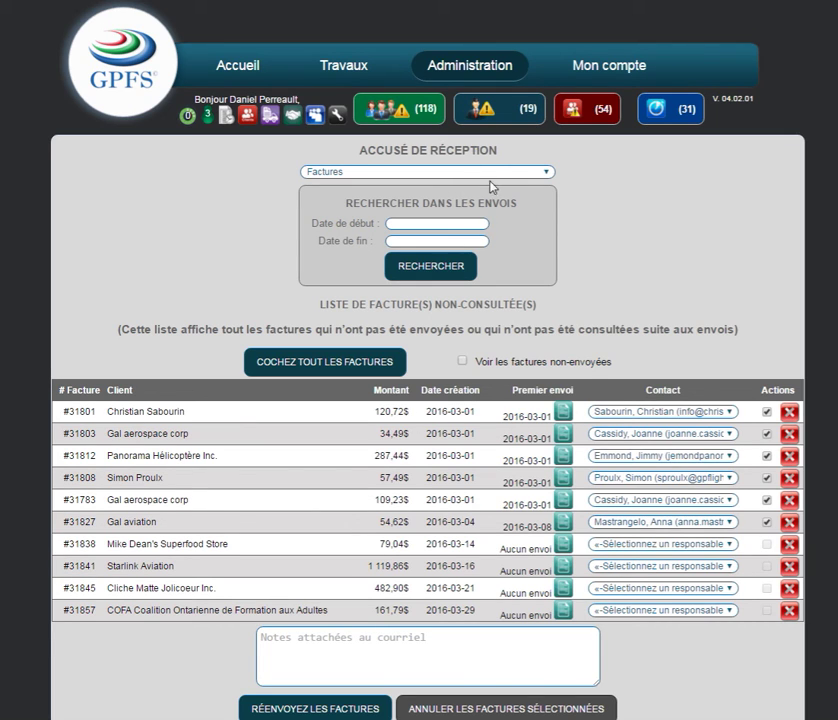
View the list of uninvoiced quotes in Outils soumission, then open the print history form.
{"action": "mouse_move", "coordinate": [464, 84]}
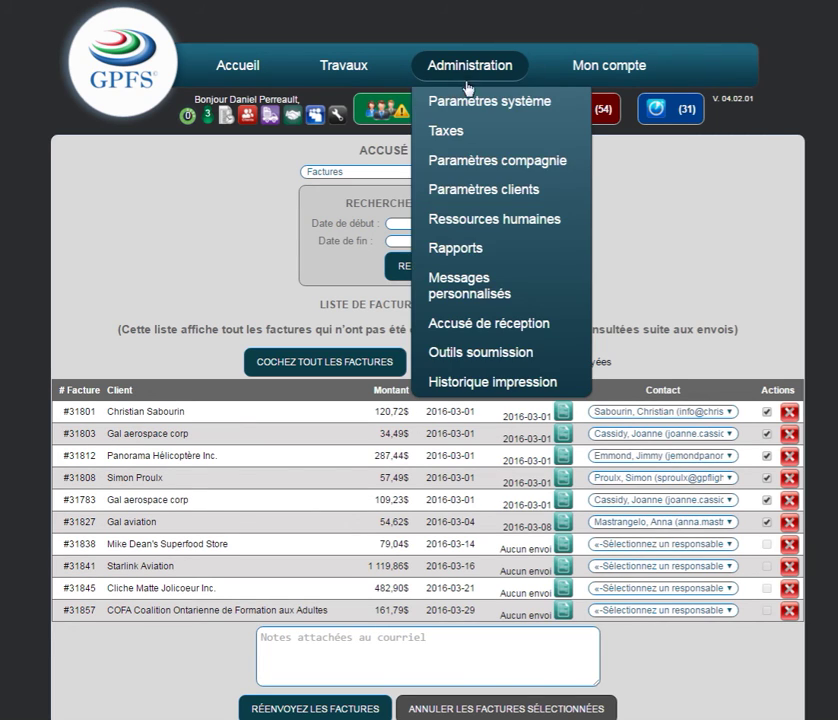
{"action": "left_click", "coordinate": [490, 355]}
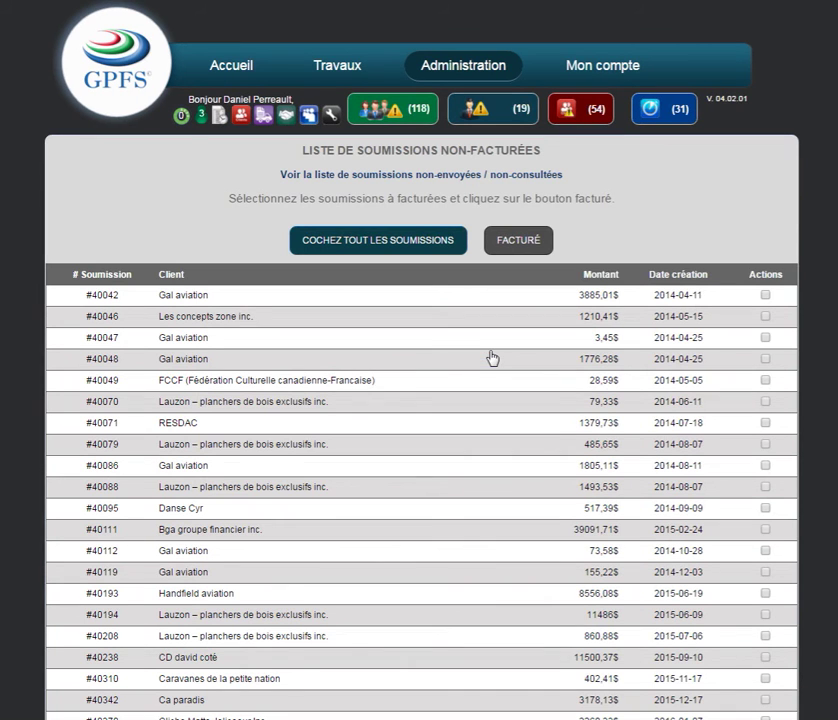
{"action": "scroll", "coordinate": [486, 357], "scroll_direction": "down", "scroll_amount": 1}
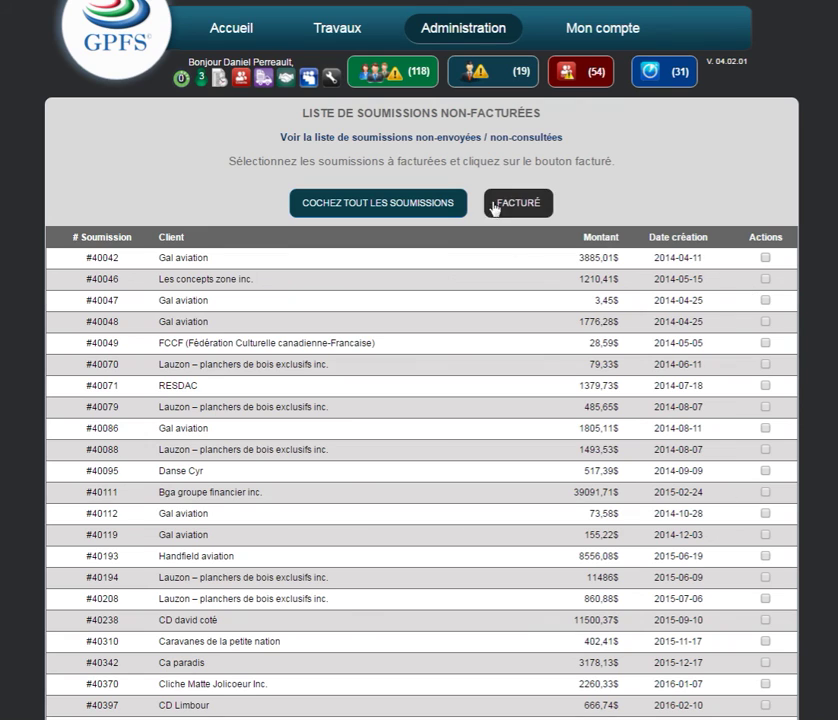
{"action": "mouse_move", "coordinate": [455, 22]}
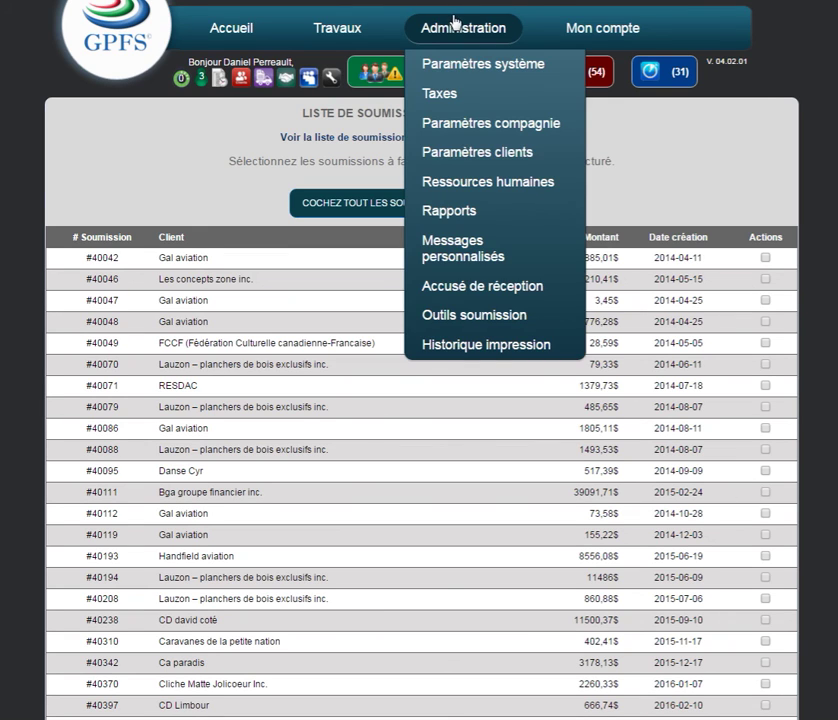
{"action": "left_click", "coordinate": [490, 348]}
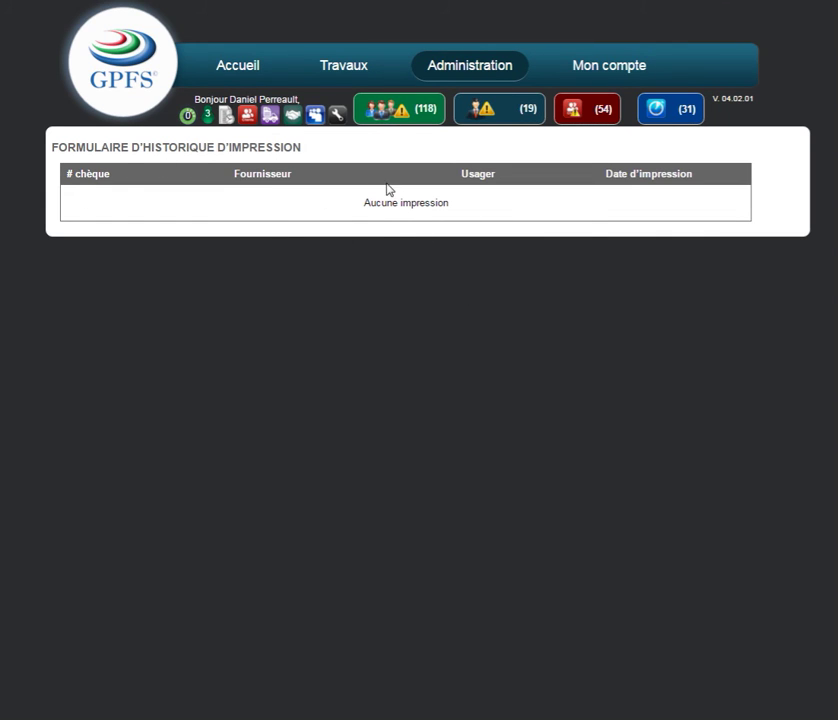
Open the general settings of the account parameters and keep Français as the language.
{"action": "mouse_move", "coordinate": [599, 70]}
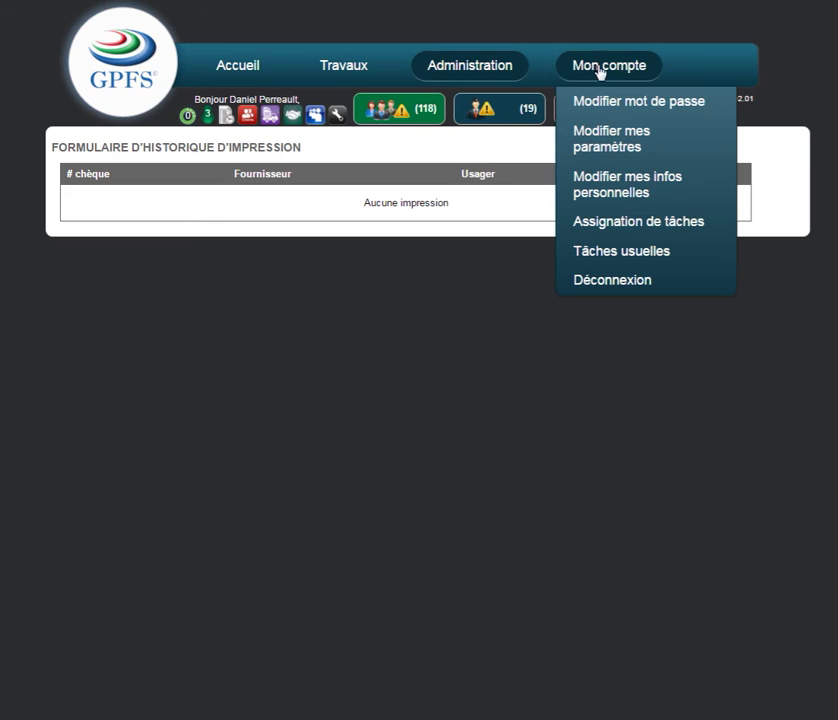
{"action": "left_click", "coordinate": [617, 141]}
{"action": "left_click", "coordinate": [462, 224]}
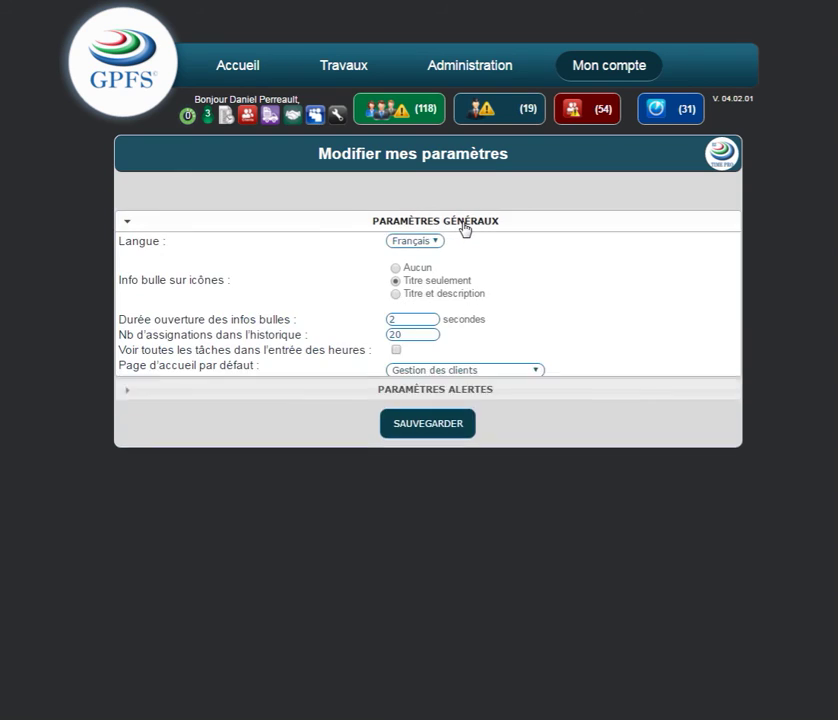
{"action": "left_click", "coordinate": [431, 249]}
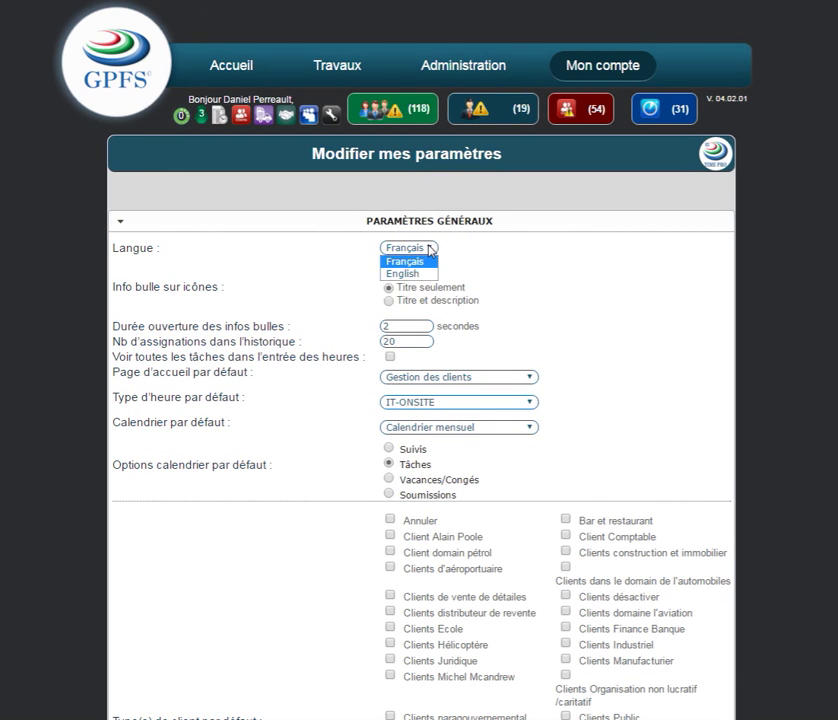
{"action": "left_click", "coordinate": [408, 261]}
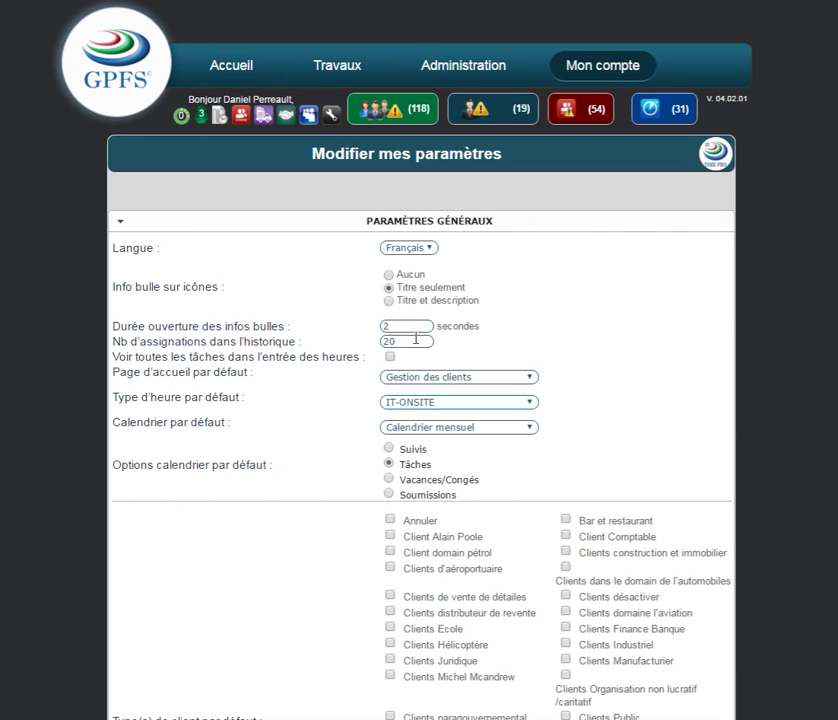
Review the default page, calendar, client type and shortcut icon settings, then expand the alert settings.
{"action": "scroll", "coordinate": [420, 338], "scroll_direction": "down", "scroll_amount": 3}
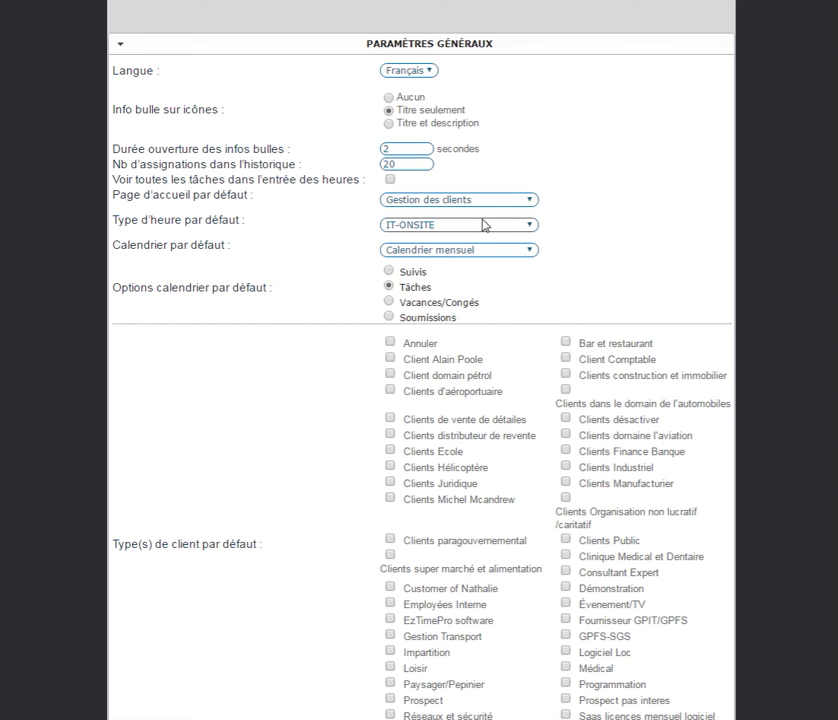
{"action": "scroll", "coordinate": [486, 267], "scroll_direction": "down", "scroll_amount": 2}
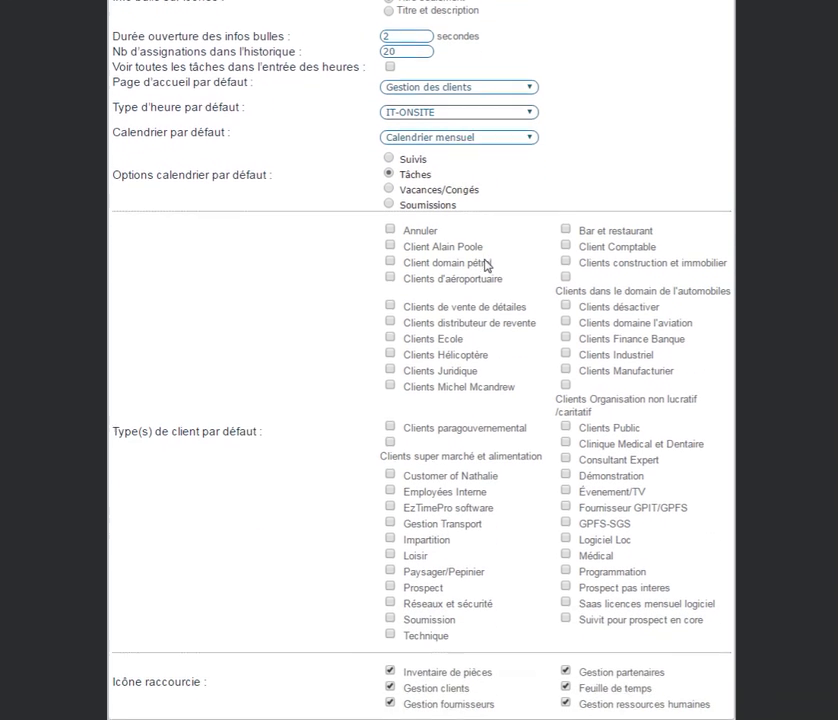
{"action": "scroll", "coordinate": [475, 212], "scroll_direction": "down", "scroll_amount": 1}
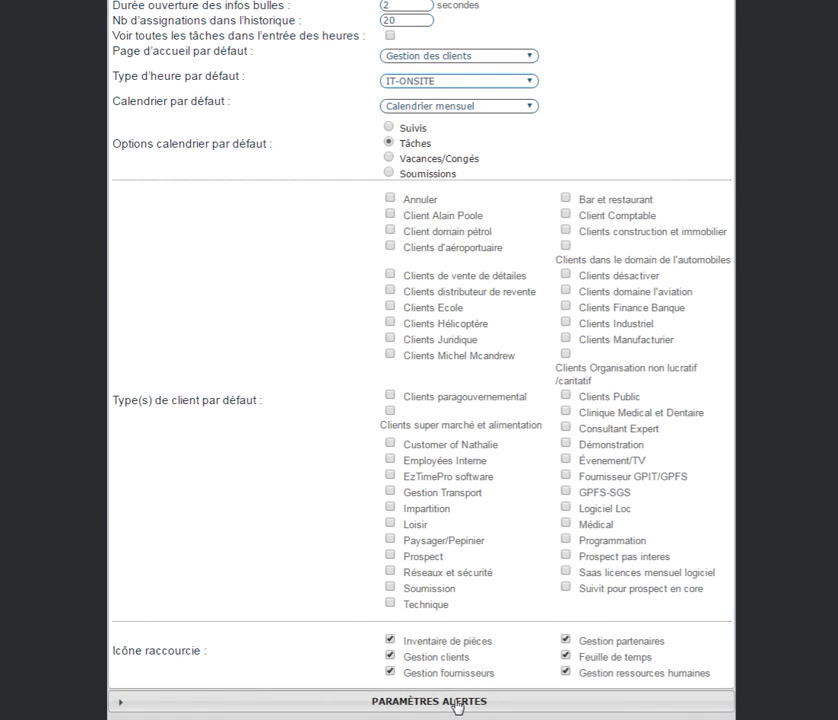
{"action": "left_click", "coordinate": [507, 703]}
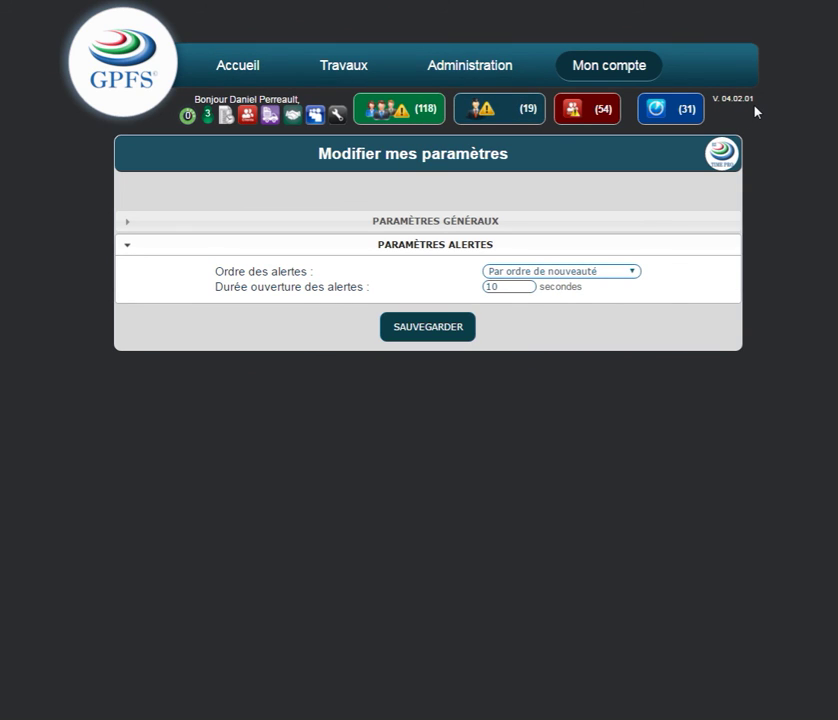
Open the Punch In / Punch Out window, select a client and view its task choices, then close the window.
{"action": "left_click", "coordinate": [188, 117]}
{"action": "left_click_drag", "start_coordinate": [14, 83], "coordinate": [492, 45]}
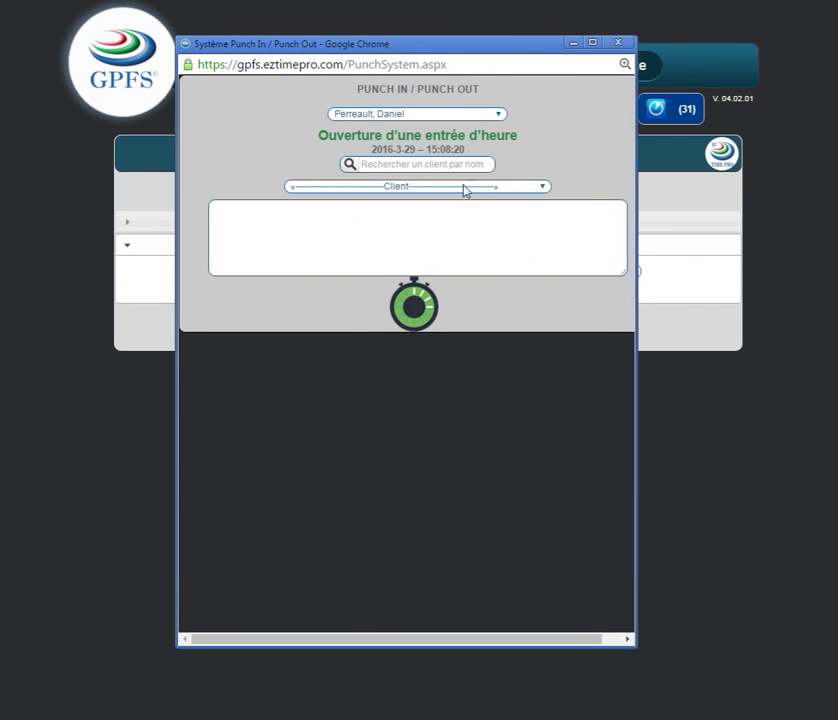
{"action": "left_click", "coordinate": [505, 188]}
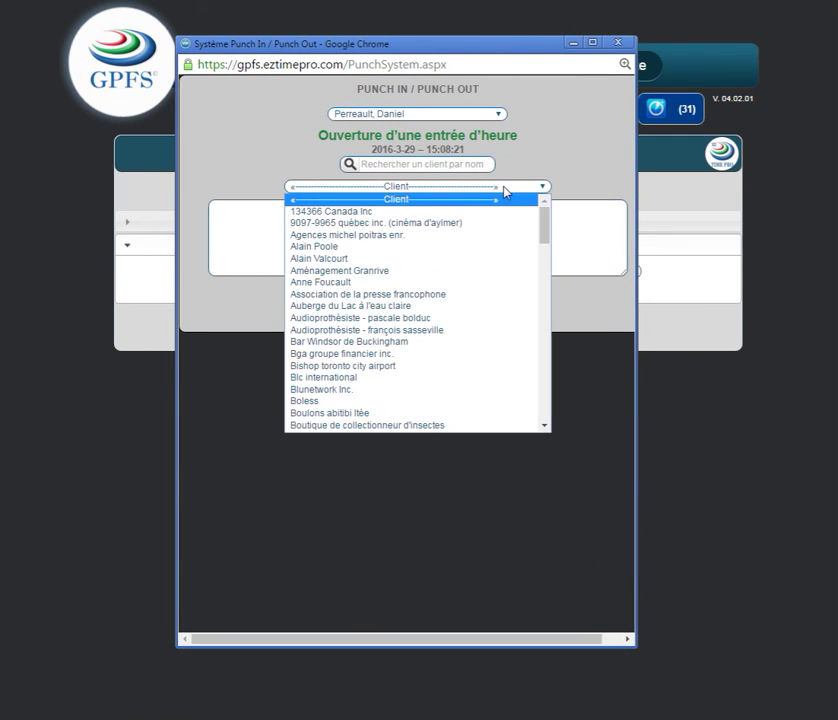
{"action": "left_click", "coordinate": [336, 282]}
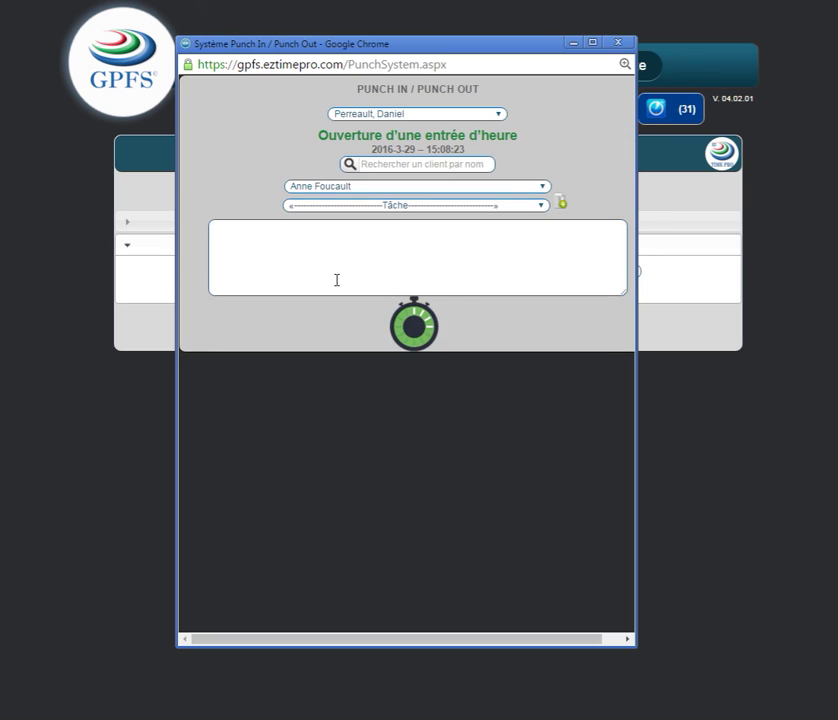
{"action": "left_click", "coordinate": [423, 208]}
{"action": "left_click", "coordinate": [533, 217]}
{"action": "left_click", "coordinate": [619, 44]}
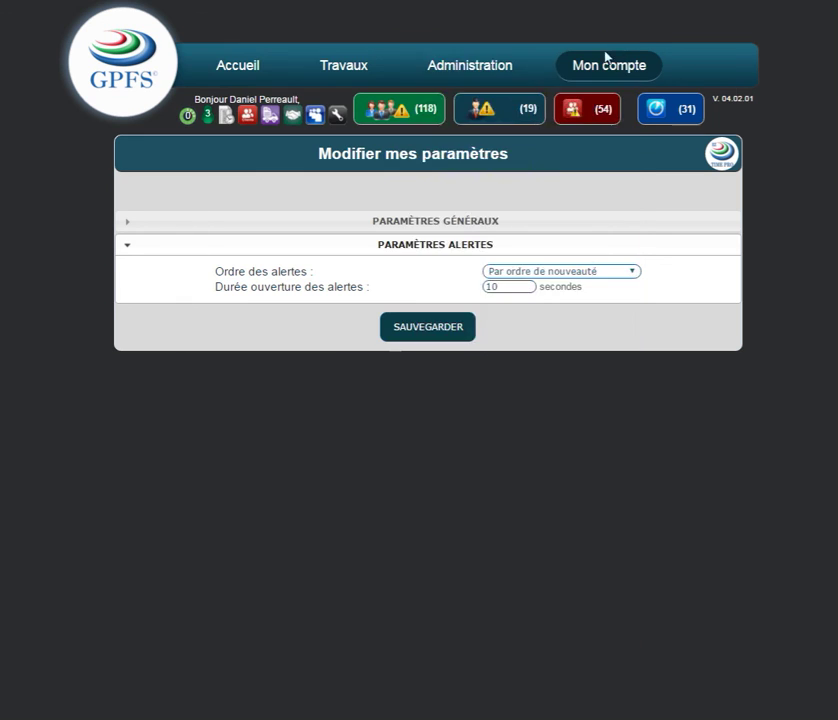
View the list of online users with their last visited pages, then close it.
{"action": "left_click", "coordinate": [209, 117]}
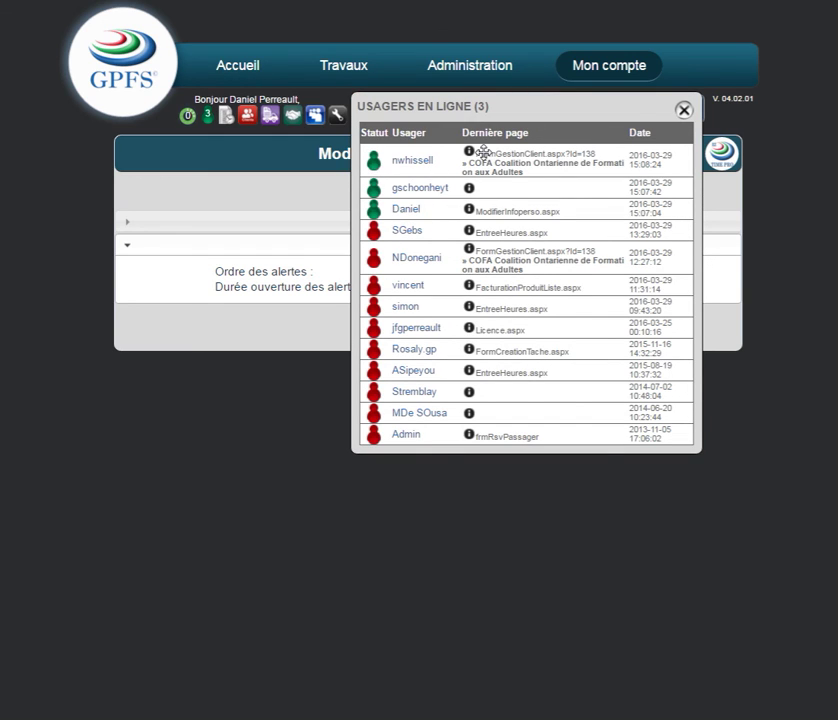
{"action": "mouse_move", "coordinate": [469, 151]}
{"action": "left_click", "coordinate": [684, 110]}
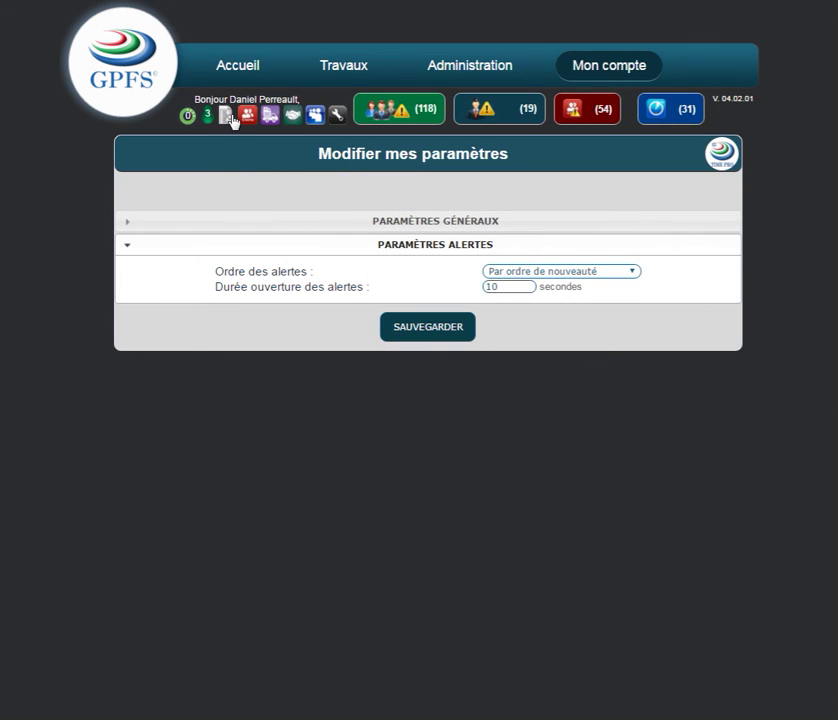
View the time entry sheet through its shortcut, then return to the Accueil dashboard.
{"action": "left_click", "coordinate": [230, 118]}
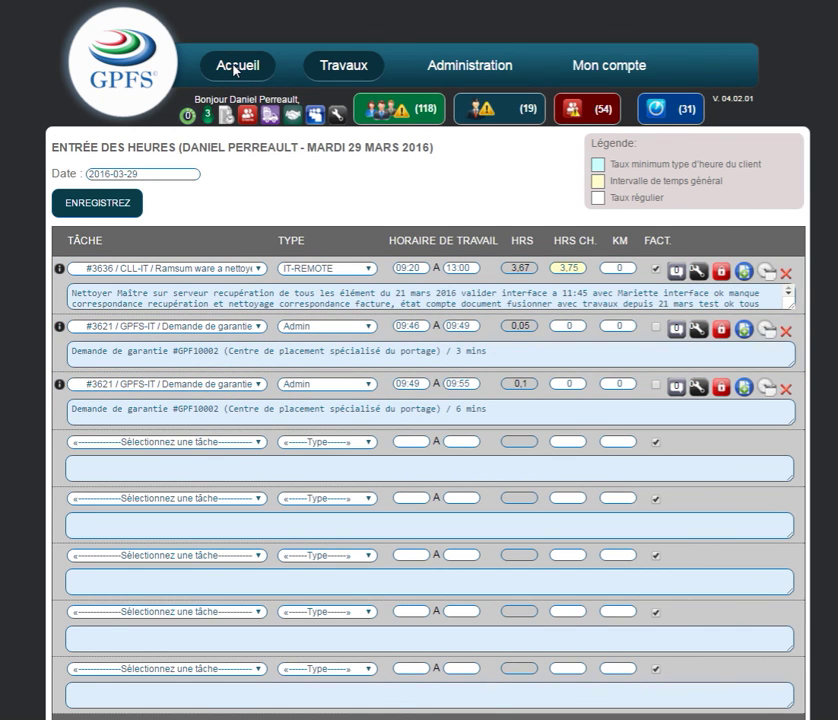
{"action": "left_click", "coordinate": [235, 68]}
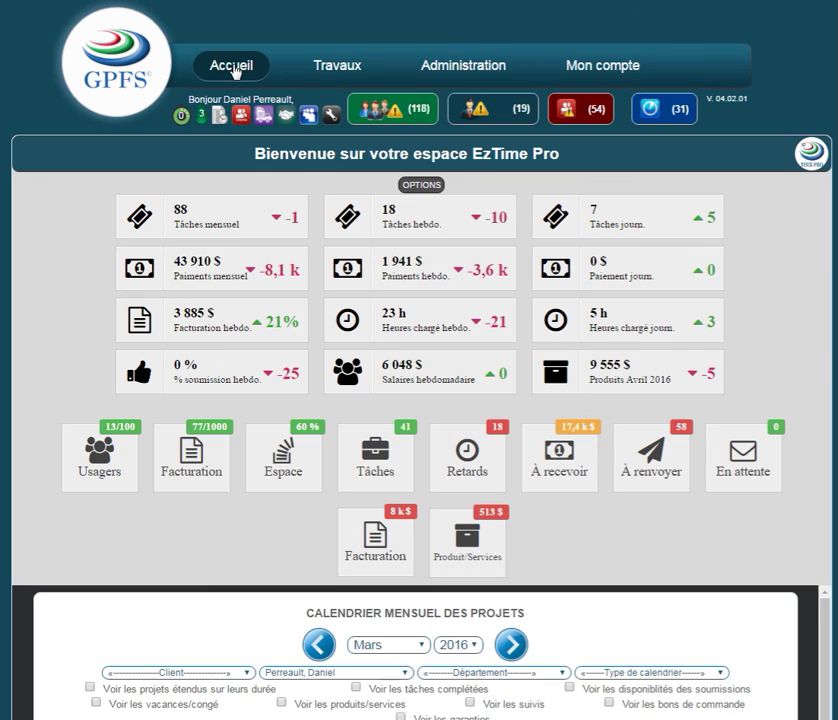